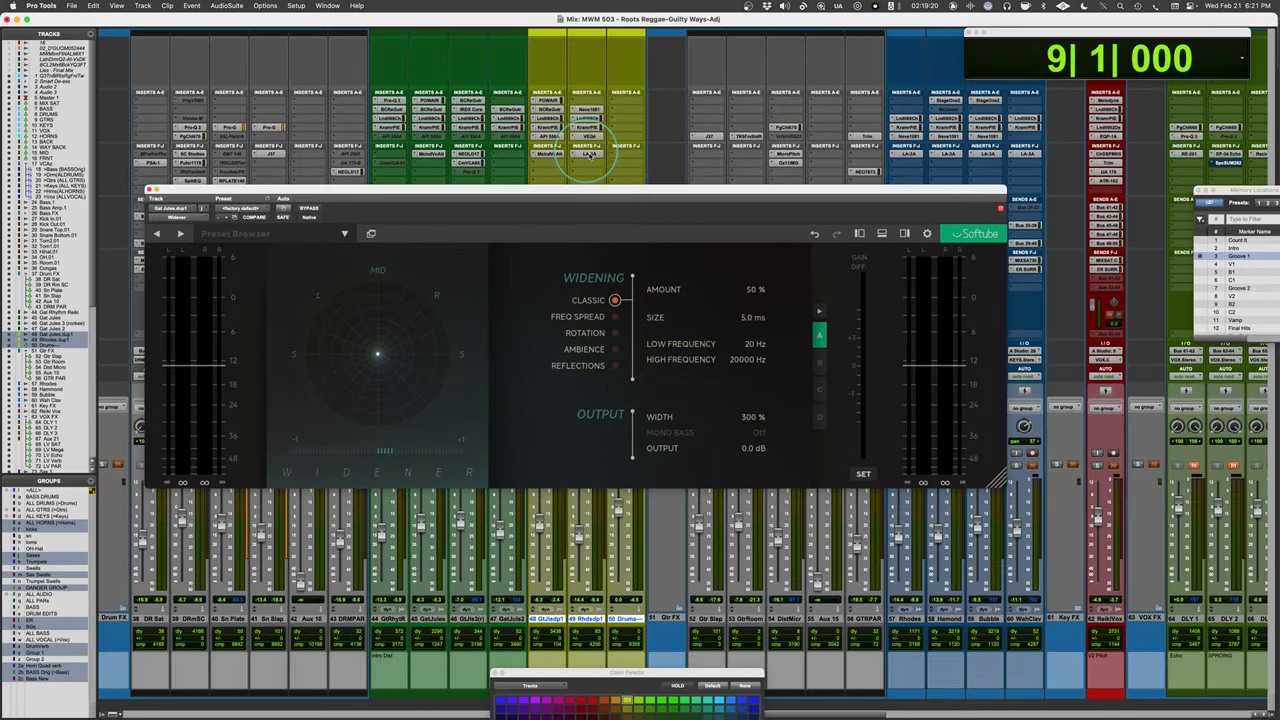
- Move the Softube Widener window slightly up and to the right, keeping the Classic algorithm
{"action": "left_click_drag", "start_coordinate": [683, 194], "coordinate": [739, 170]}
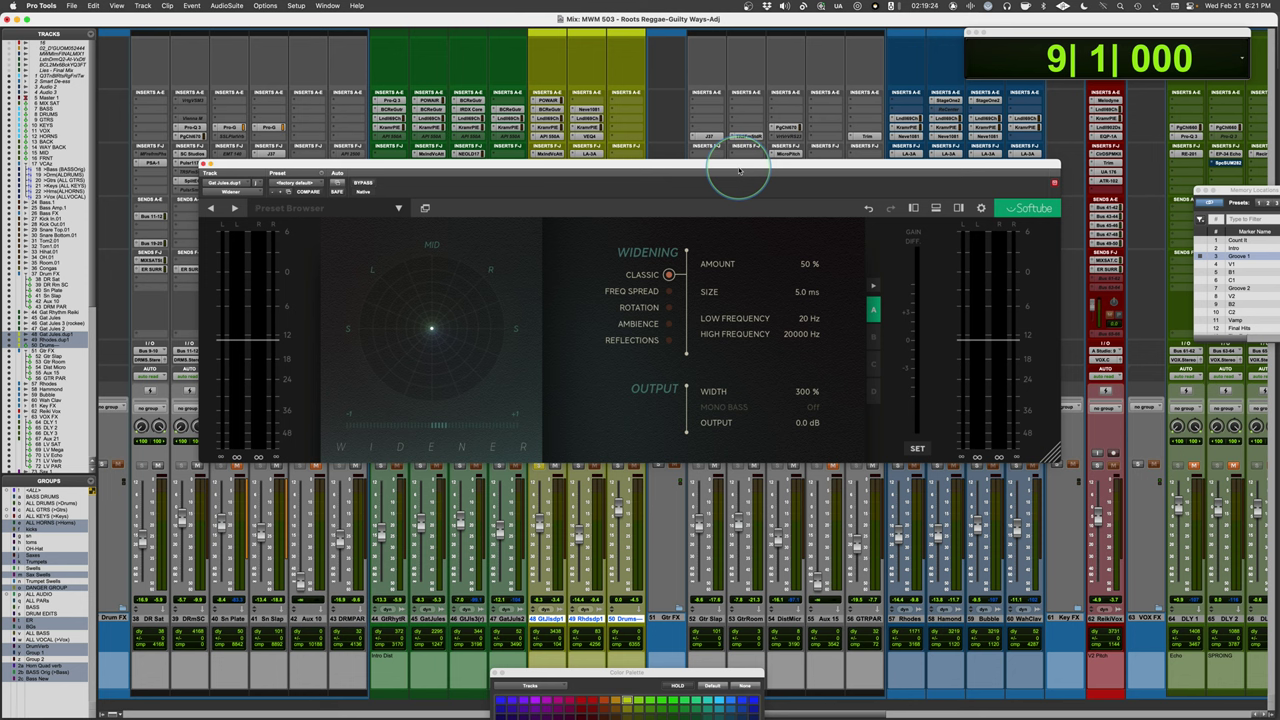
{"action": "mouse_move", "coordinate": [278, 363]}
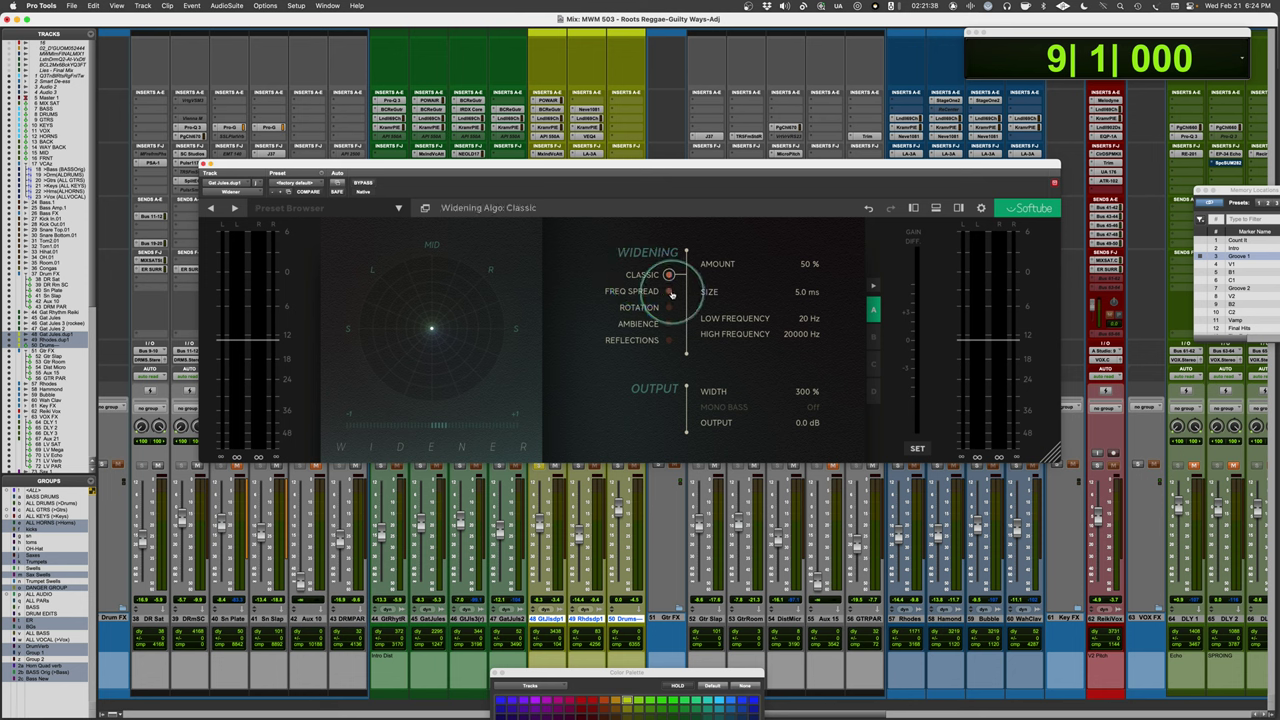
{"action": "left_click", "coordinate": [670, 292]}
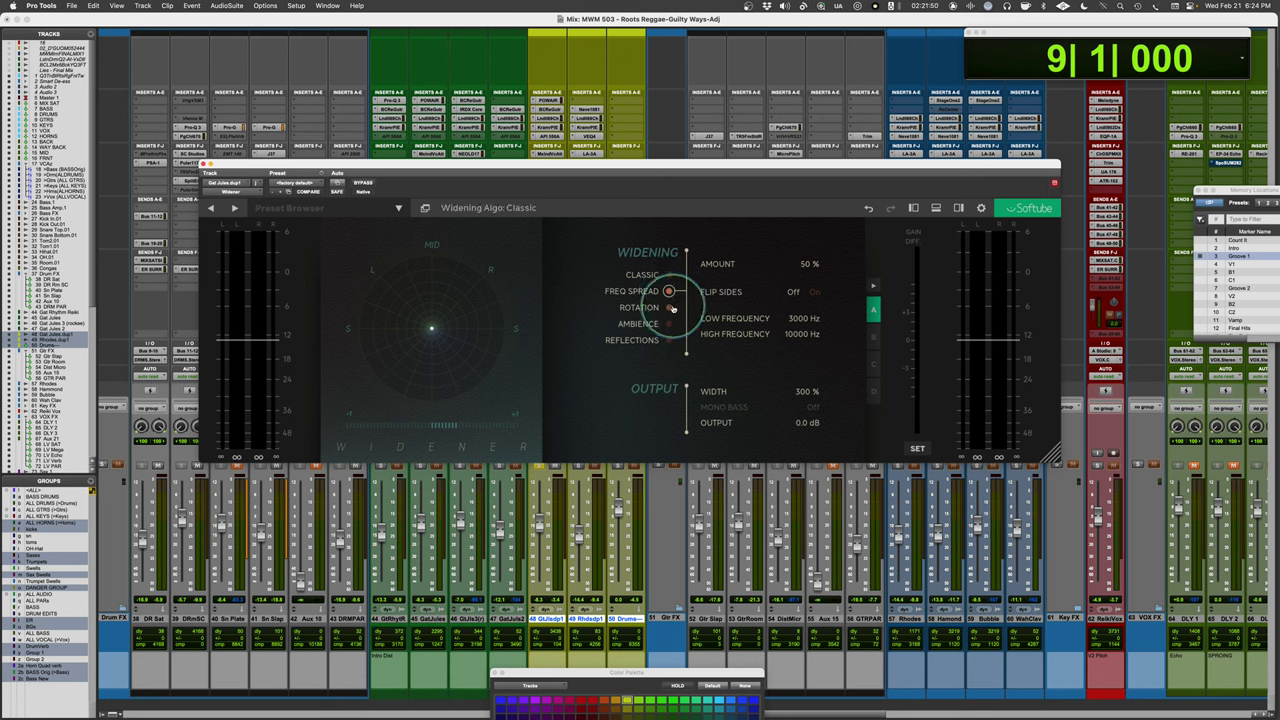
{"action": "left_click", "coordinate": [670, 307]}
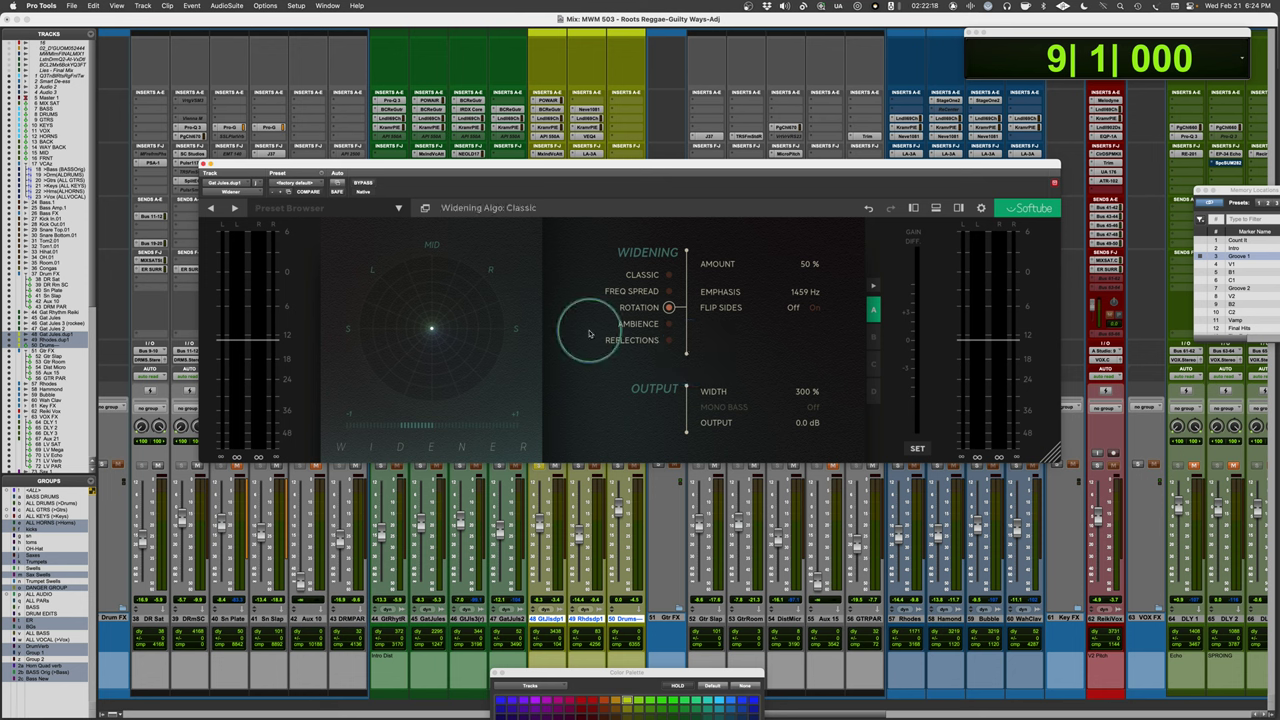
{"action": "left_click", "coordinate": [668, 324]}
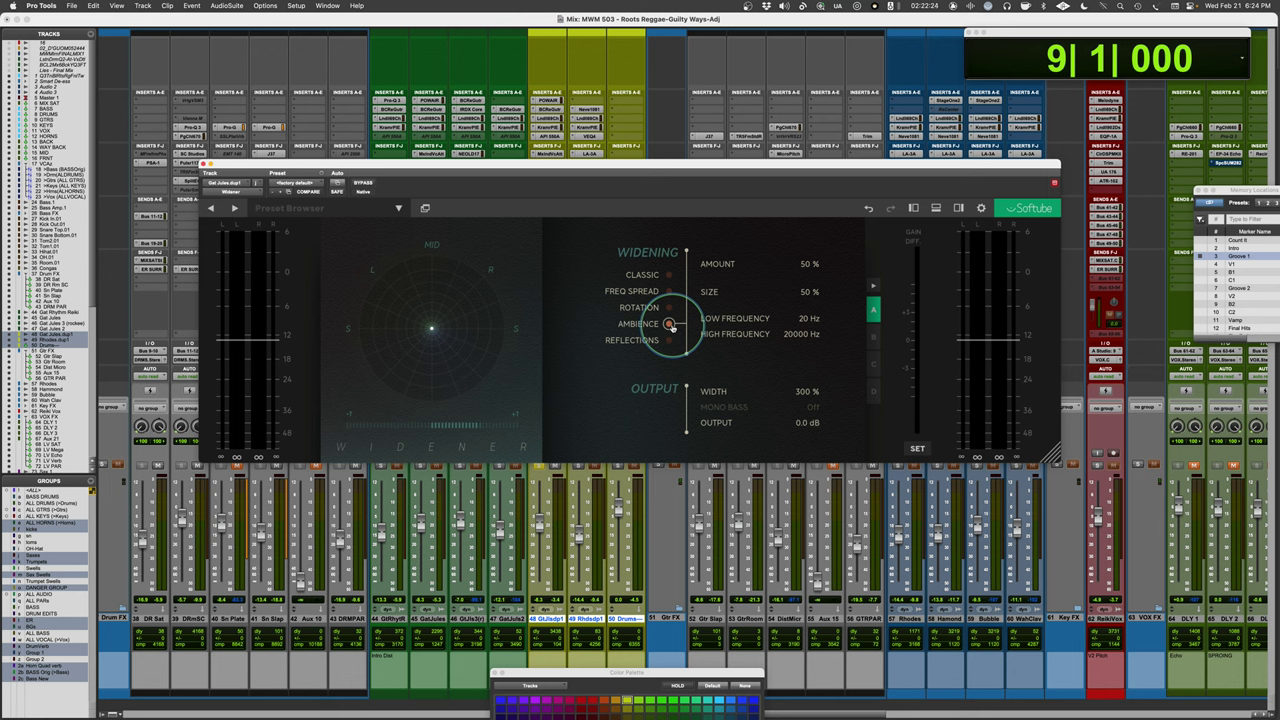
{"action": "left_click", "coordinate": [669, 340]}
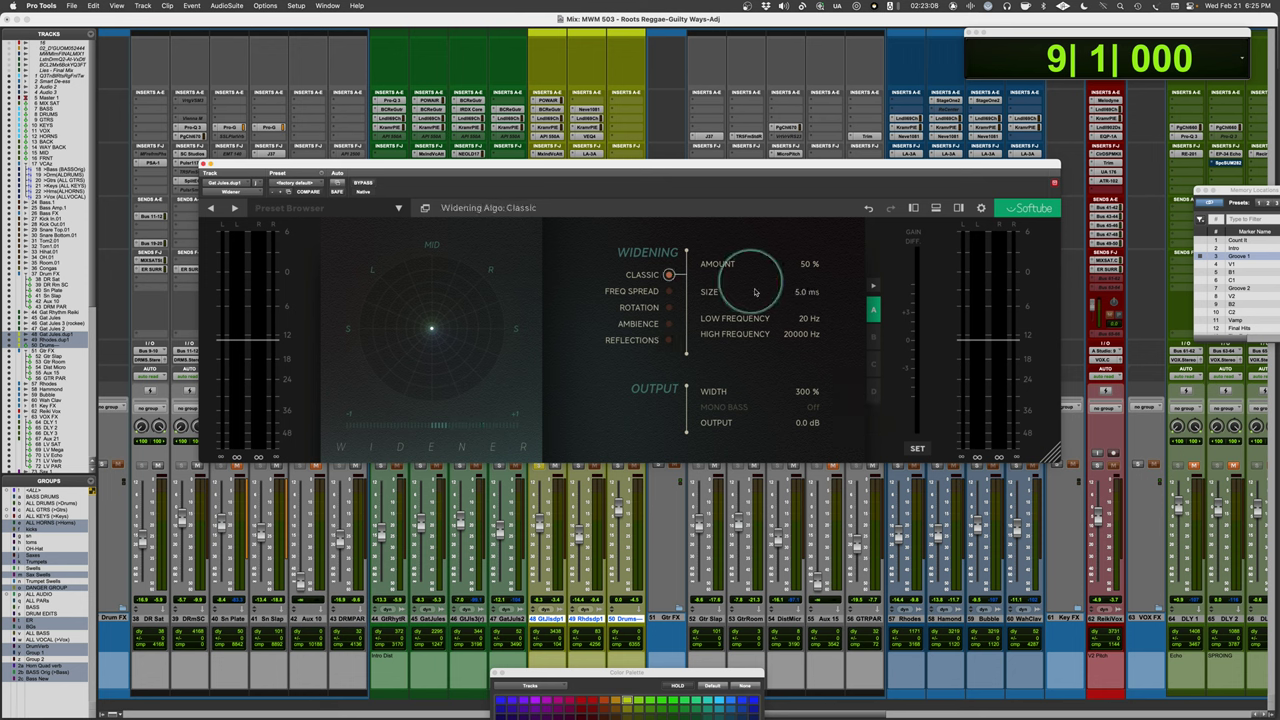
{"action": "left_click", "coordinate": [669, 292]}
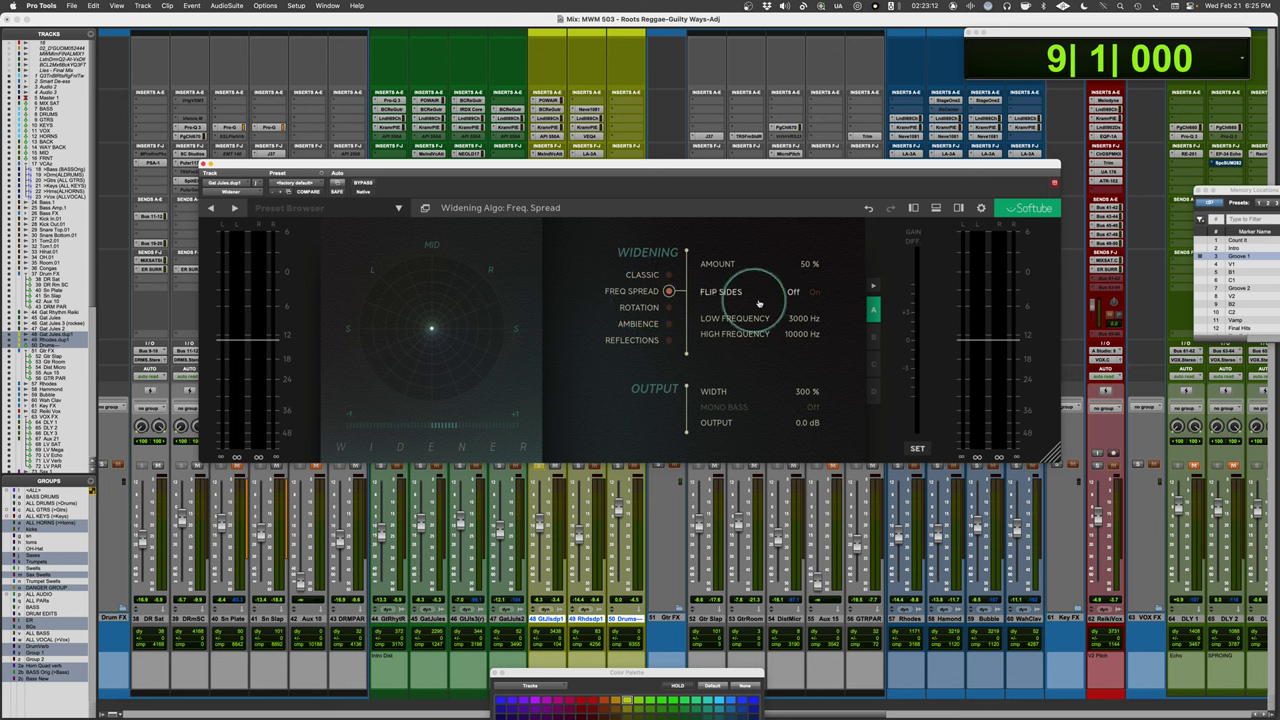
{"action": "left_click", "coordinate": [669, 308]}
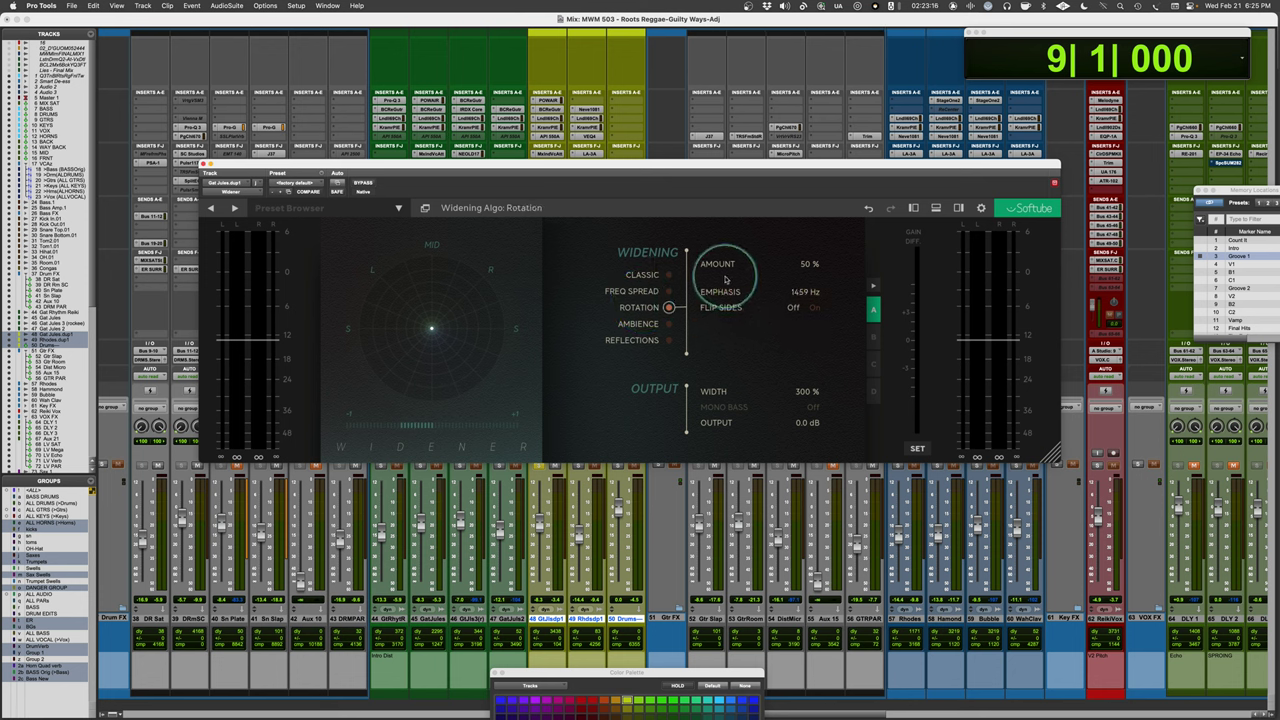
{"action": "left_click", "coordinate": [669, 323]}
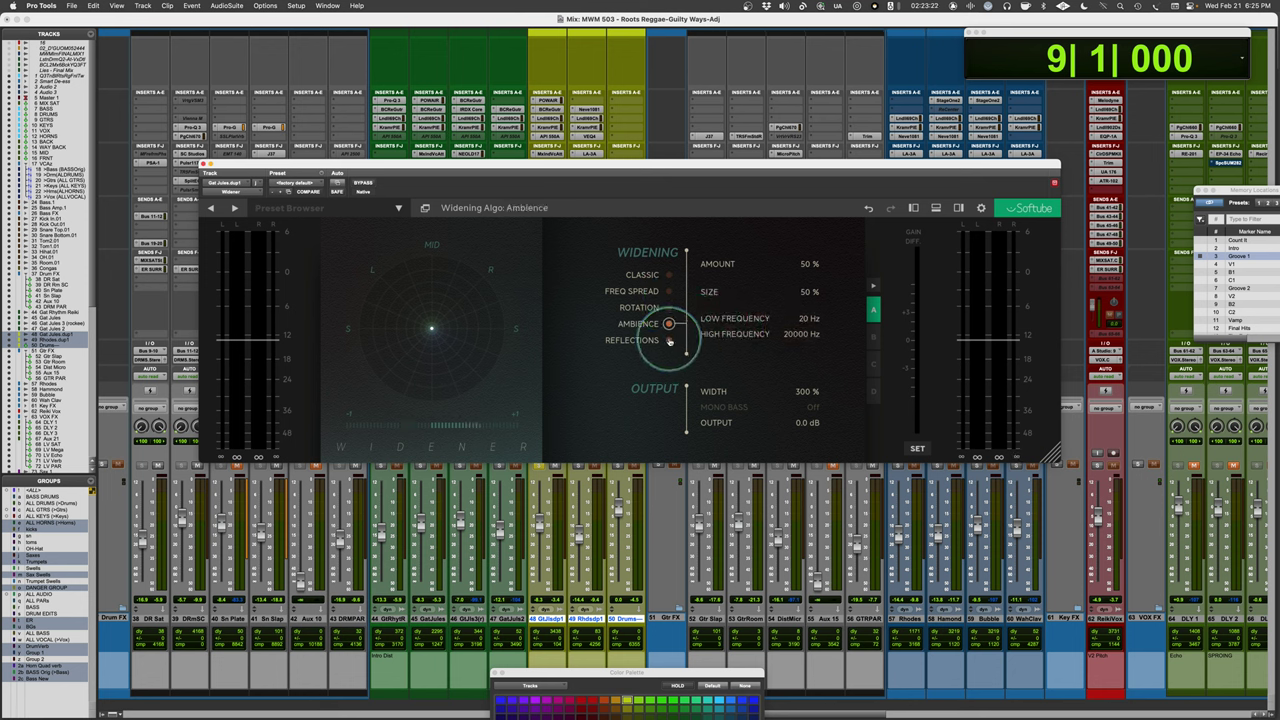
{"action": "left_click", "coordinate": [669, 274]}
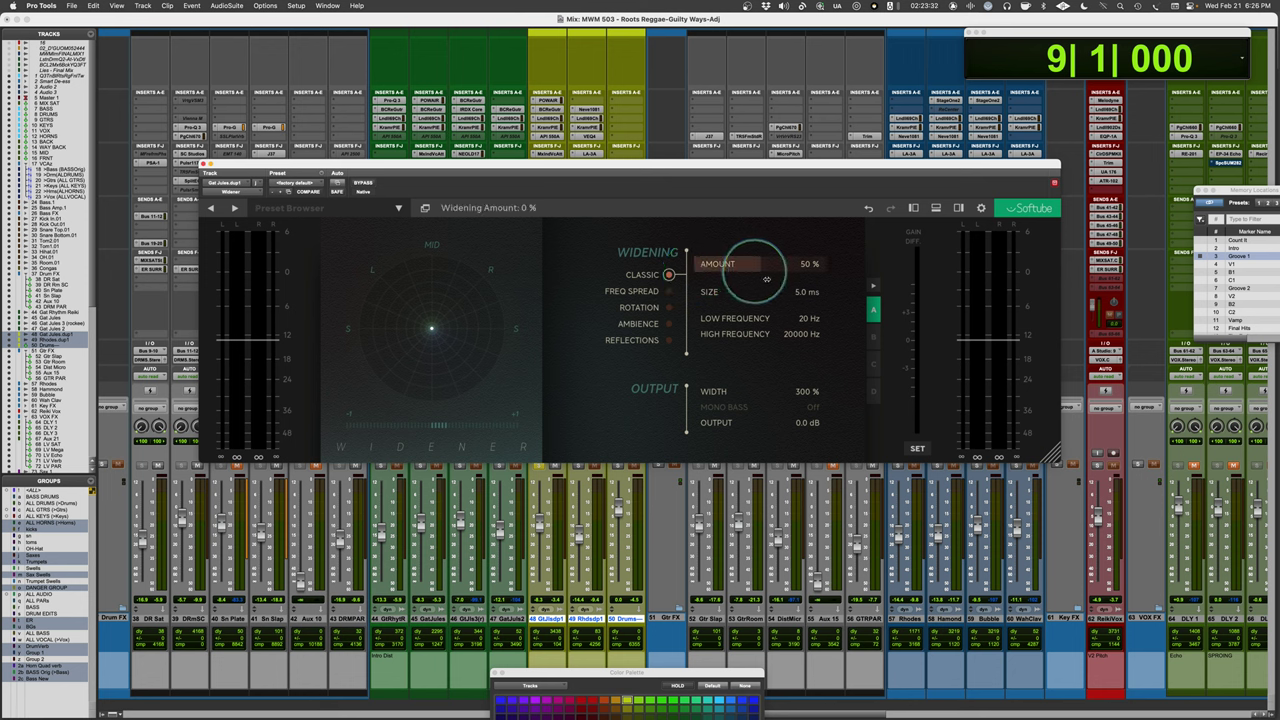
- Lower Output Width from 300% to 100%, try the Mono Bass control, and bypass the Widener to compare
{"action": "left_click_drag", "start_coordinate": [800, 391], "coordinate": [766, 393]}
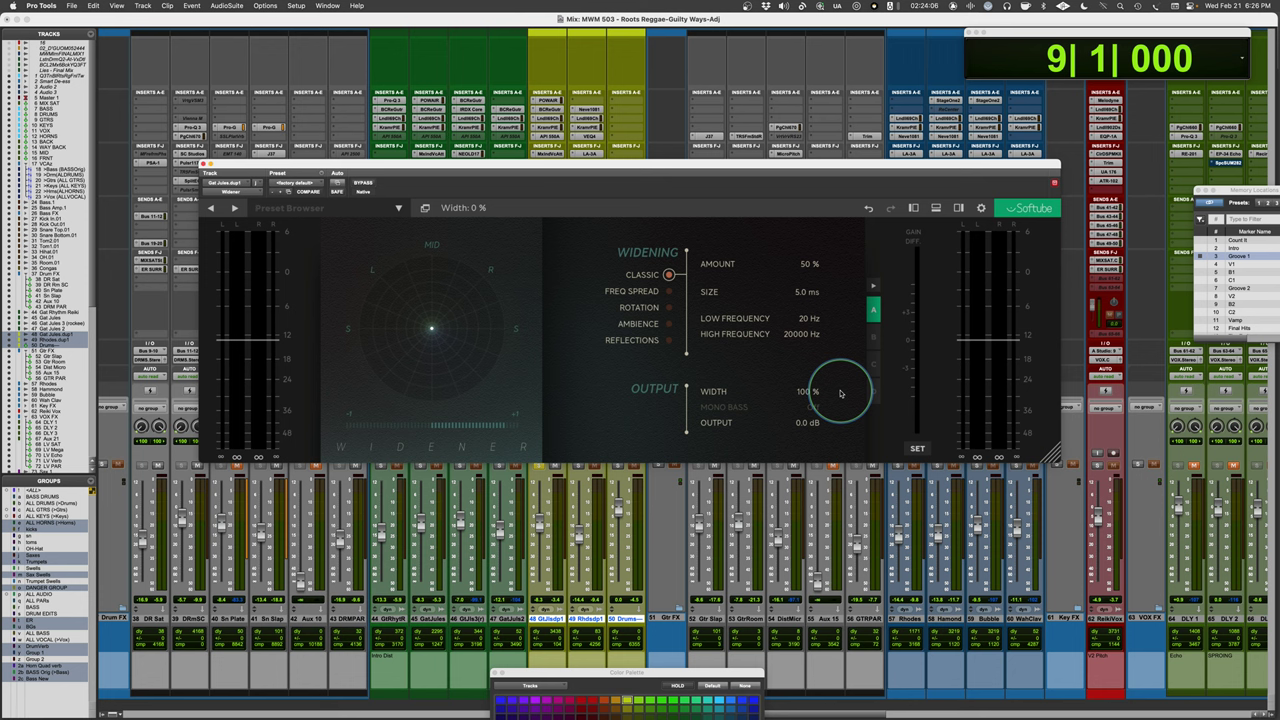
{"action": "left_click_drag", "start_coordinate": [707, 408], "coordinate": [670, 414]}
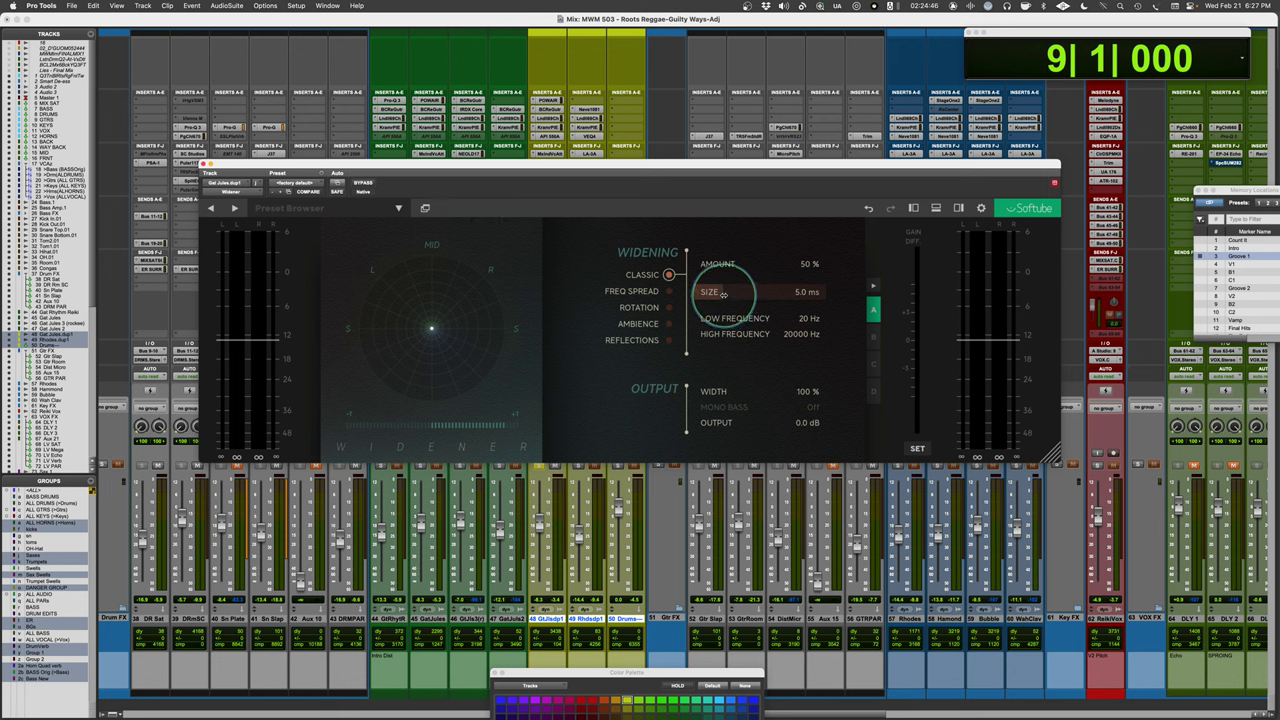
{"action": "left_click", "coordinate": [361, 184]}
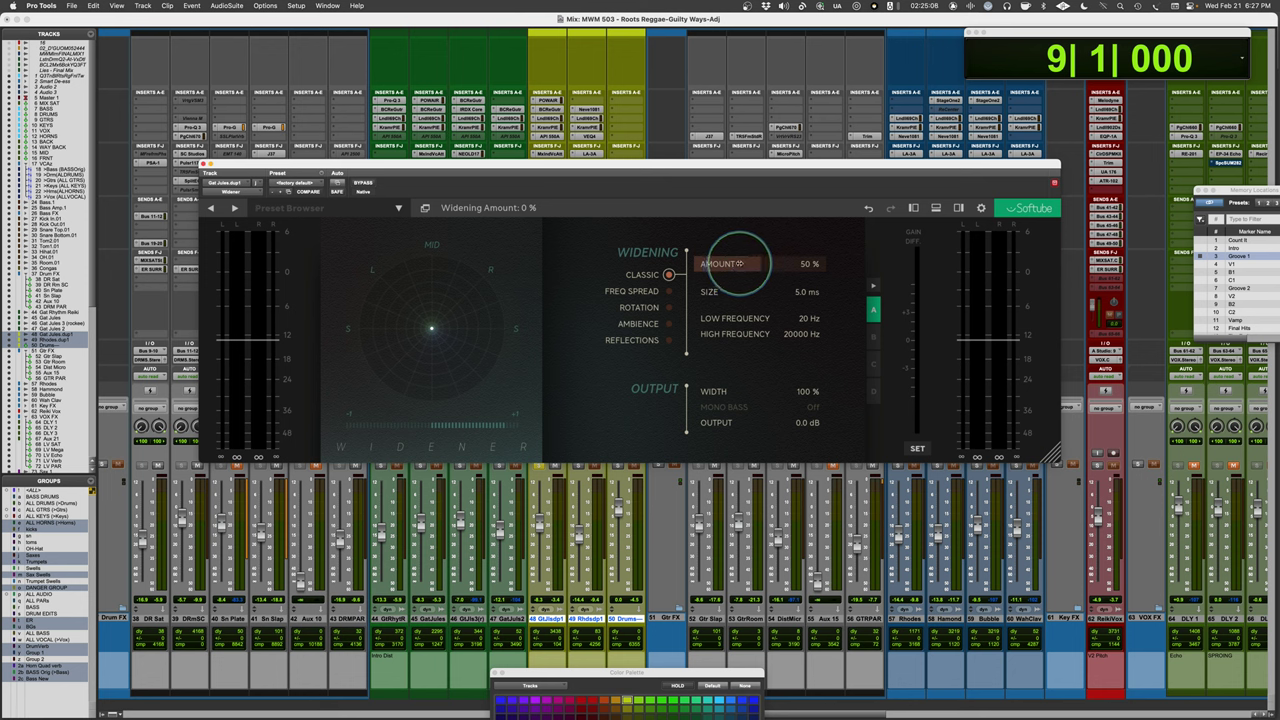
- During playback, sweep Classic Amount up to 96%, compare against bypass, then settle Amount at 51%
{"action": "key", "text": "space"}
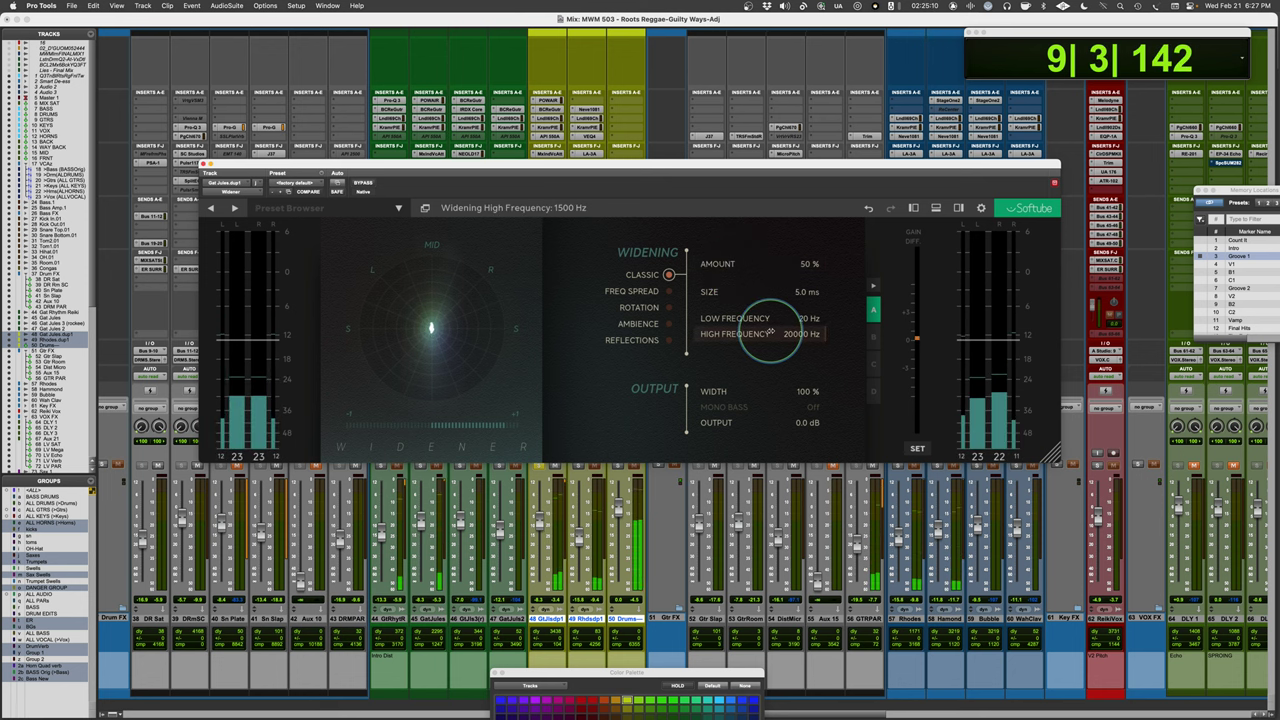
{"action": "left_click_drag", "start_coordinate": [736, 266], "coordinate": [807, 265]}
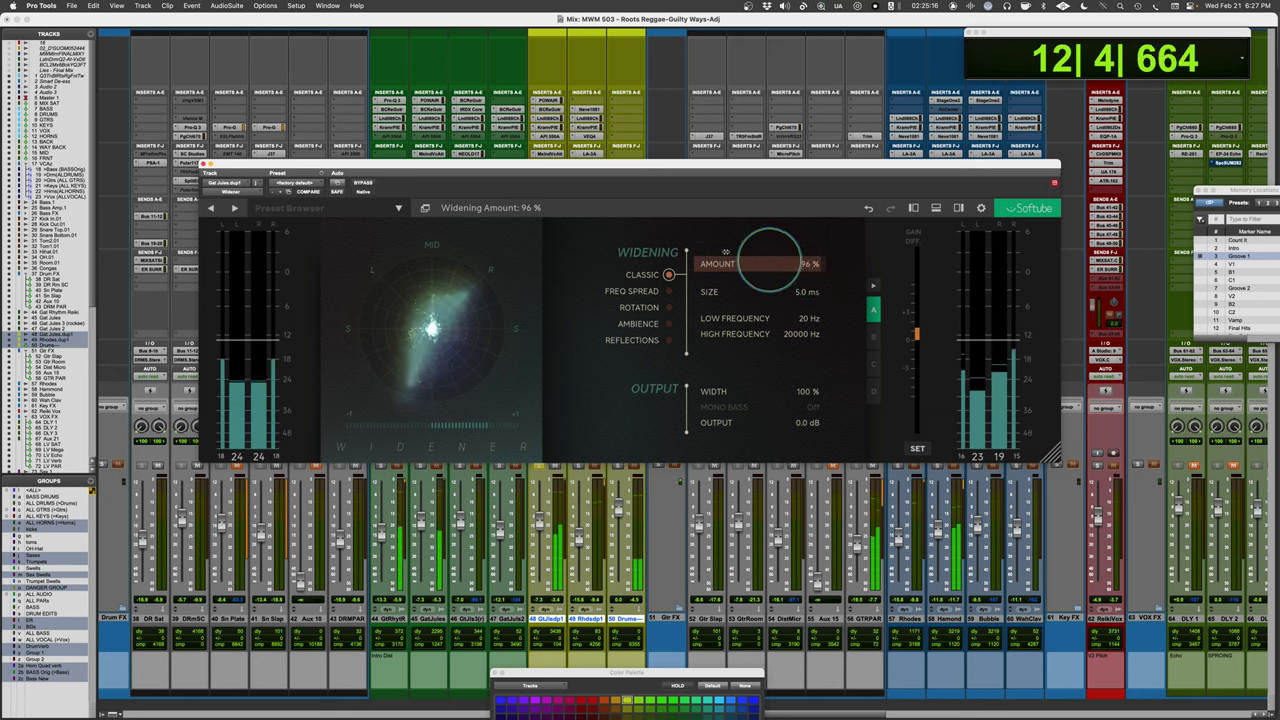
{"action": "left_click", "coordinate": [365, 184]}
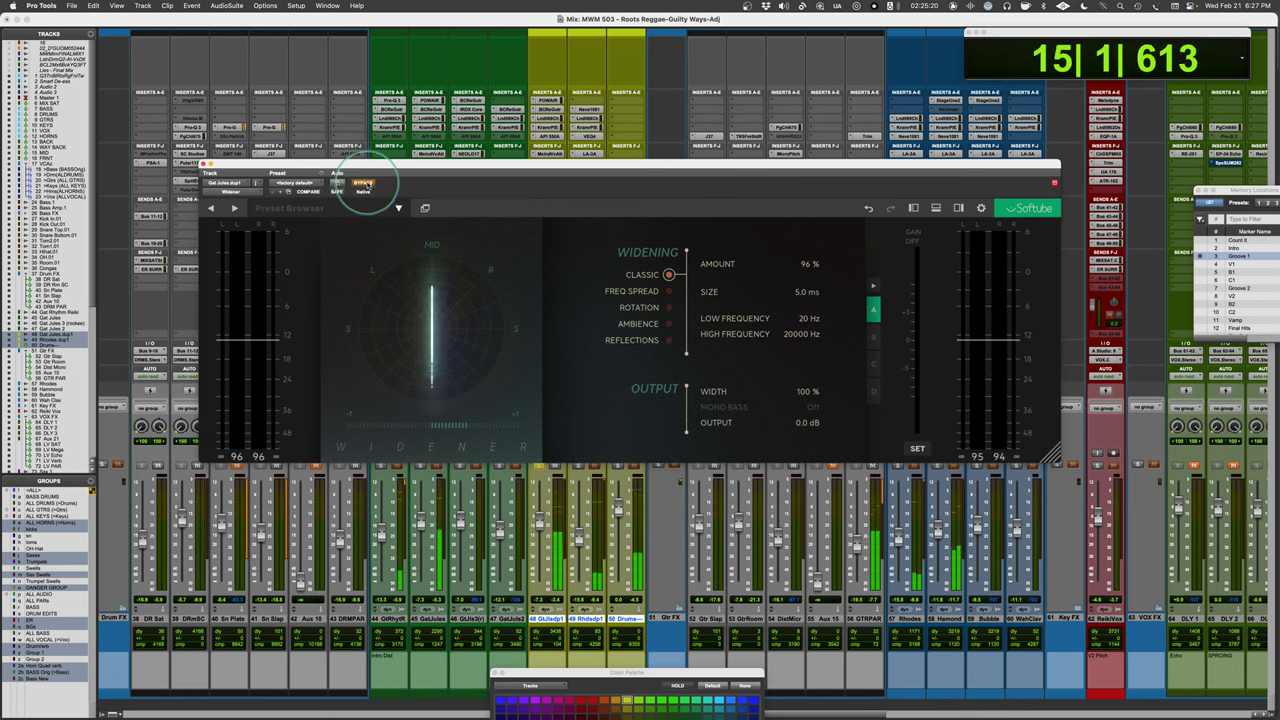
{"action": "left_click", "coordinate": [365, 184]}
{"action": "left_click_drag", "start_coordinate": [785, 252], "coordinate": [755, 268]}
{"action": "key", "text": "space"}
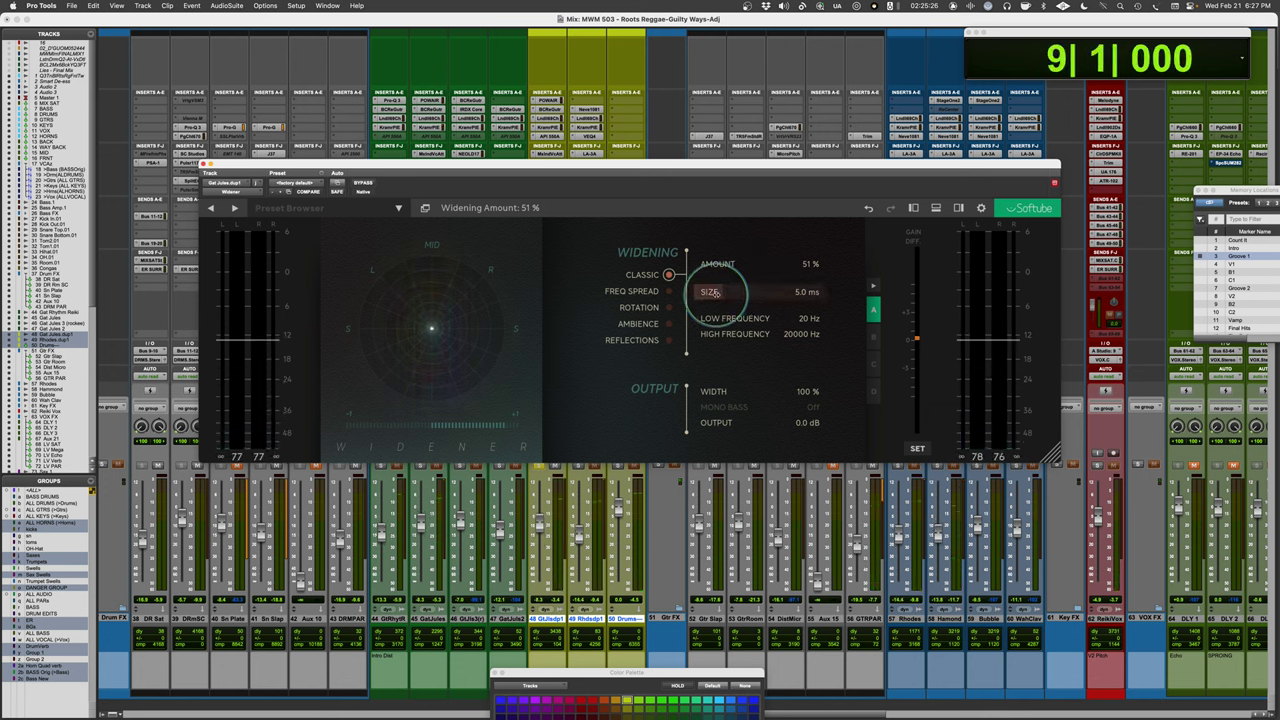
- While playing back, shrink Classic Size to 1.0 ms, then raise it to 13.8 ms
{"action": "left_click_drag", "start_coordinate": [709, 292], "coordinate": [788, 300]}
{"action": "key", "text": "space"}
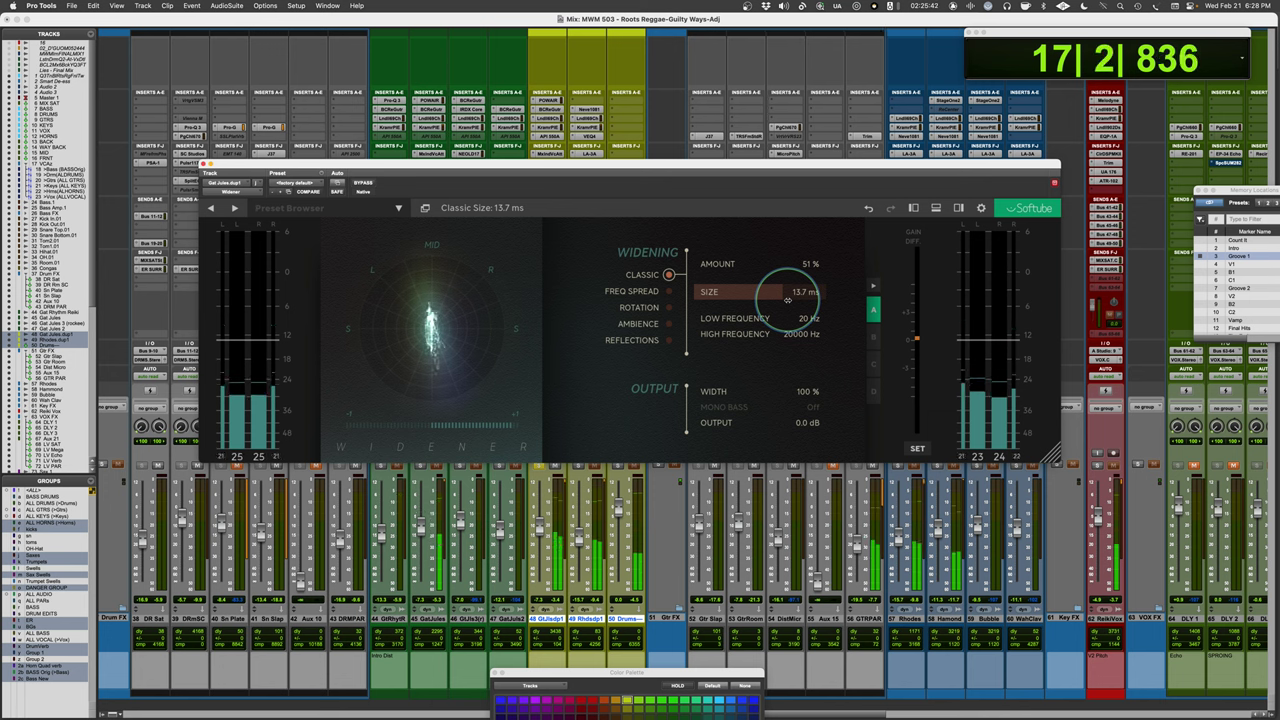
{"action": "left_click_drag", "start_coordinate": [788, 300], "coordinate": [765, 269]}
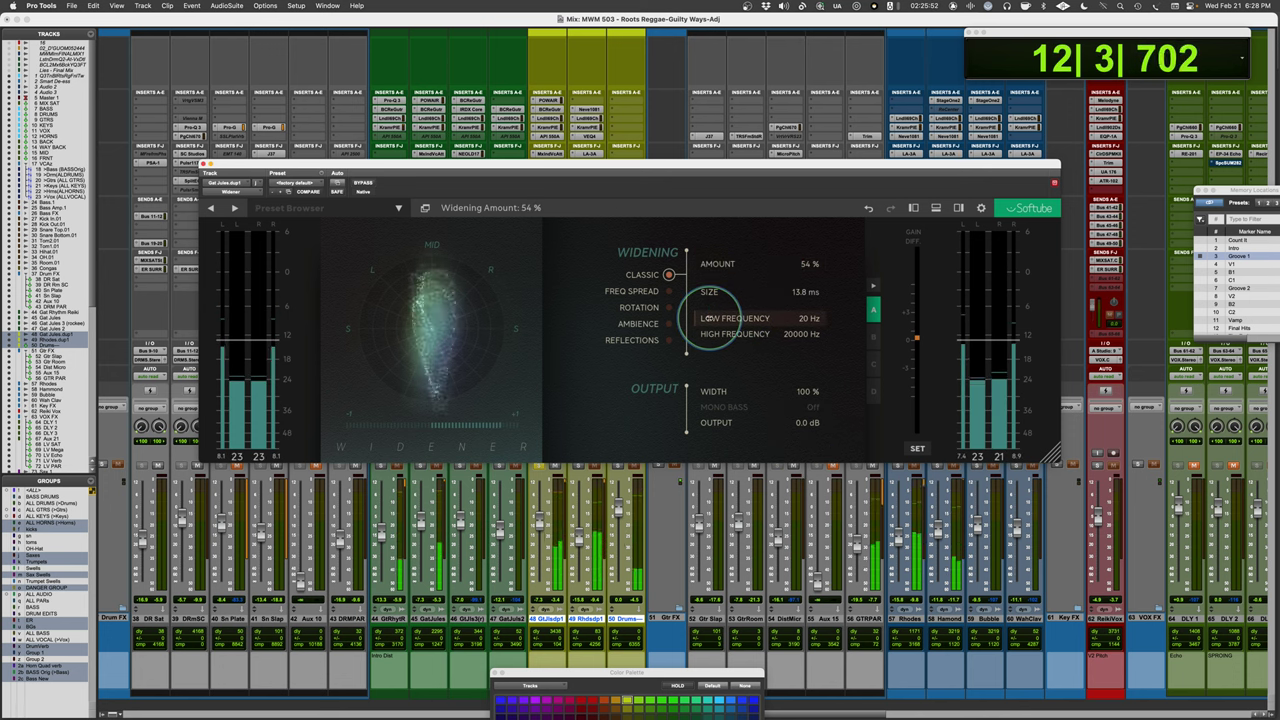
- Experiment with the widening band and Amount during playback (414 Hz, 65%, 15916 Hz, 624 Hz)
{"action": "key", "text": "space"}
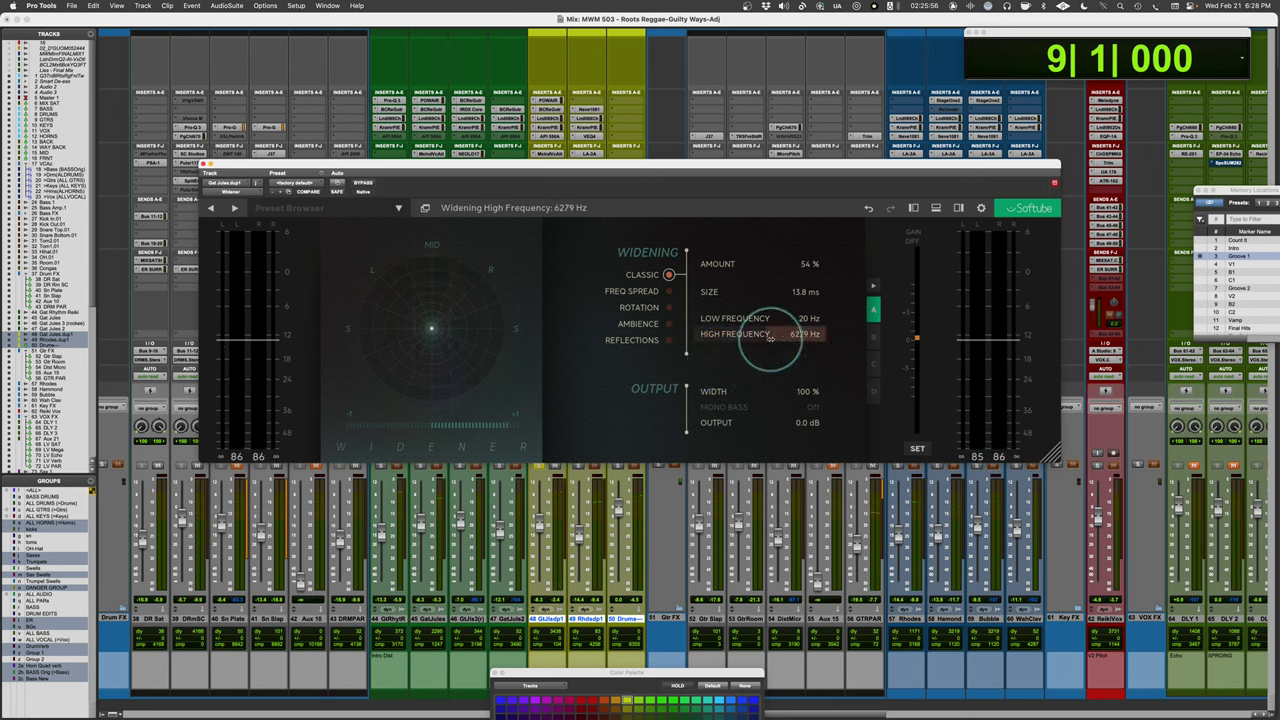
{"action": "mouse_move", "coordinate": [765, 338]}
{"action": "left_mouse_down"}
{"action": "mouse_move", "coordinate": [710, 318]}
{"action": "mouse_move", "coordinate": [770, 318]}
{"action": "left_mouse_up"}
{"action": "key", "text": "space"}
{"action": "left_click_drag", "start_coordinate": [755, 265], "coordinate": [795, 265]}
{"action": "left_click_drag", "start_coordinate": [805, 334], "coordinate": [911, 325]}
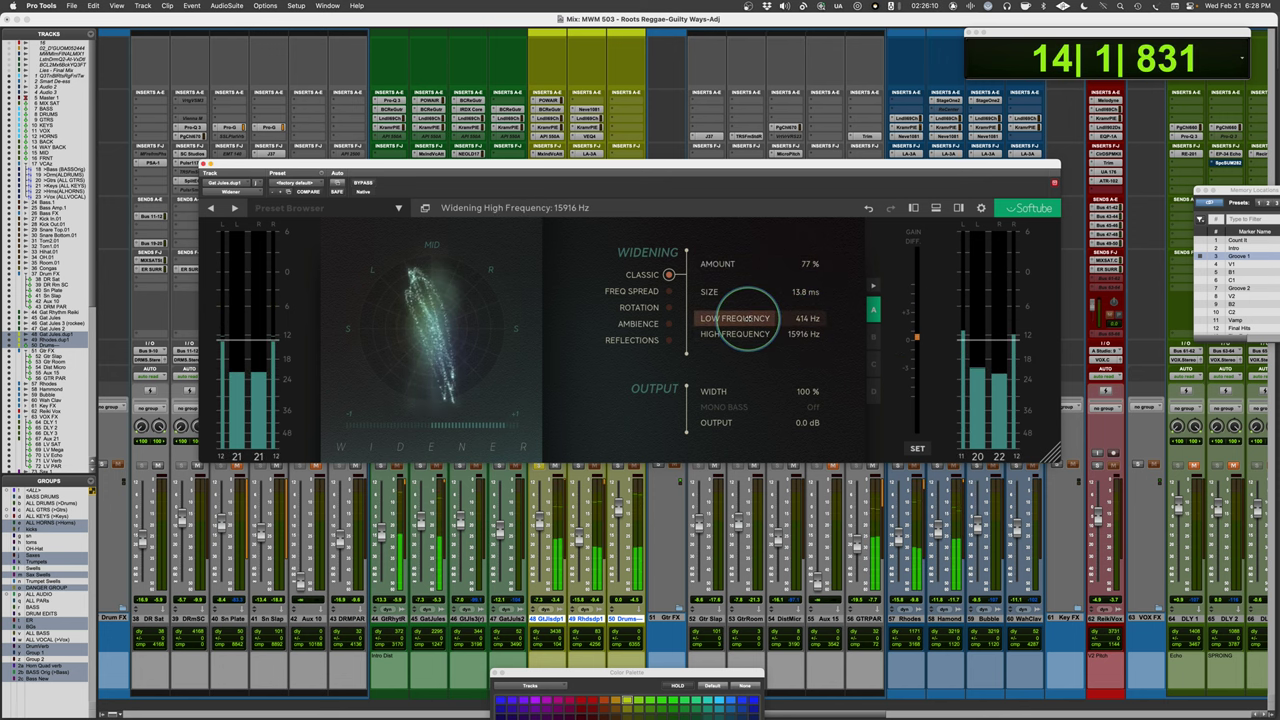
{"action": "left_click_drag", "start_coordinate": [771, 317], "coordinate": [705, 340]}
- Open the widening band to the full 20 Hz–20000 Hz range with playback stopped
{"action": "key", "text": "space"}
{"action": "key", "text": "space"}
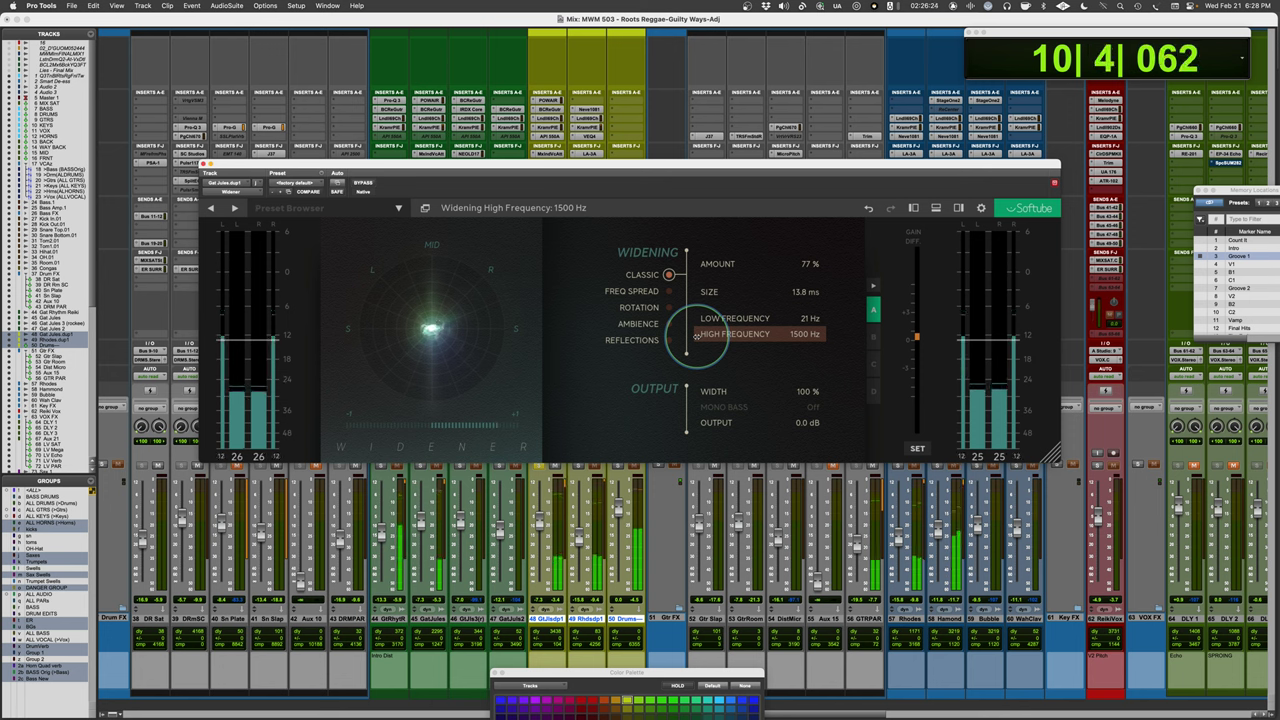
{"action": "left_click_drag", "start_coordinate": [697, 337], "coordinate": [870, 334]}
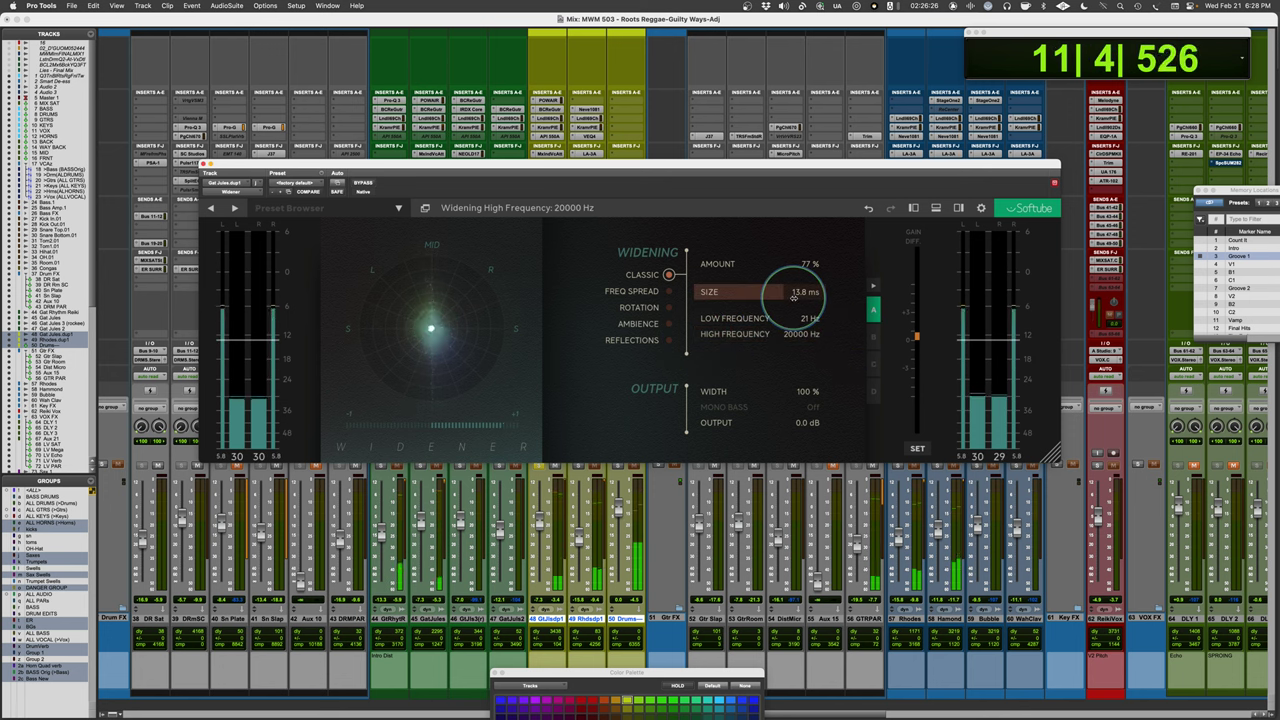
{"action": "left_click_drag", "start_coordinate": [745, 318], "coordinate": [663, 316]}
{"action": "key", "text": "space"}
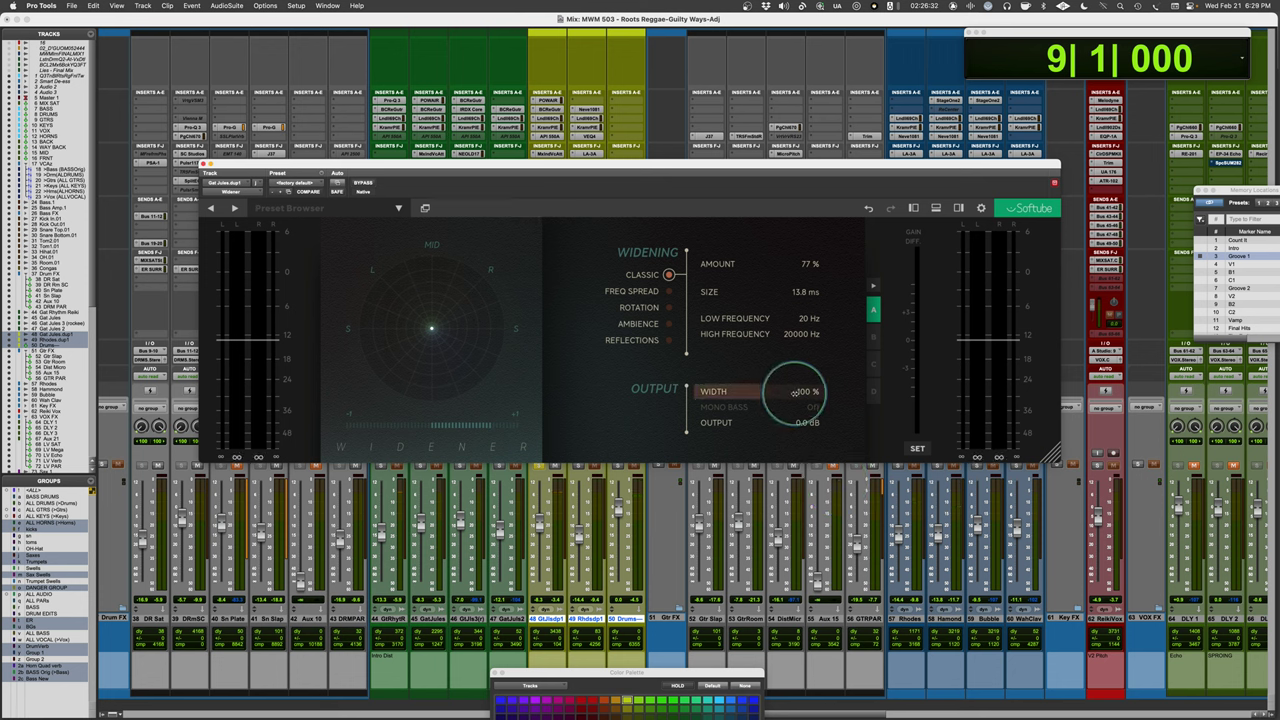
- Audition the Widener while raising Output Width from 100% to 163%, then stop playback
{"action": "key", "text": "space"}
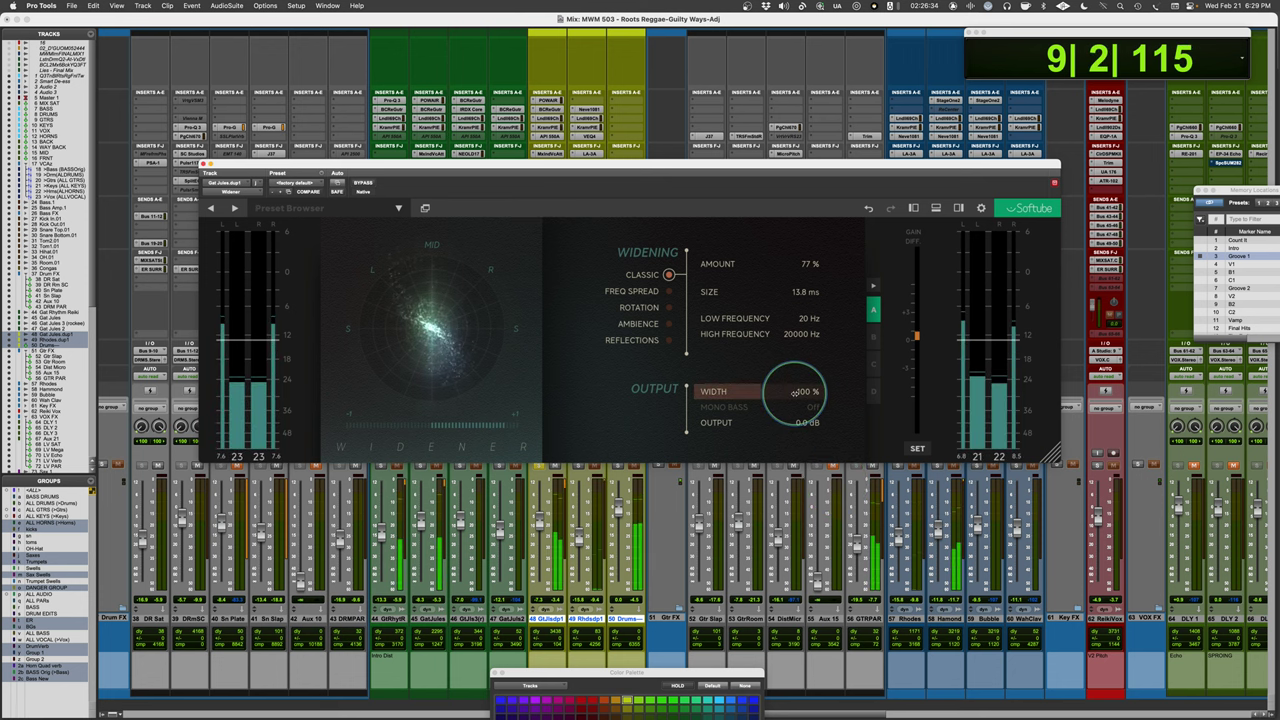
{"action": "mouse_move", "coordinate": [795, 392]}
{"action": "left_mouse_down"}
{"action": "mouse_move", "coordinate": [841, 392]}
{"action": "mouse_move", "coordinate": [812, 393]}
{"action": "left_mouse_up"}
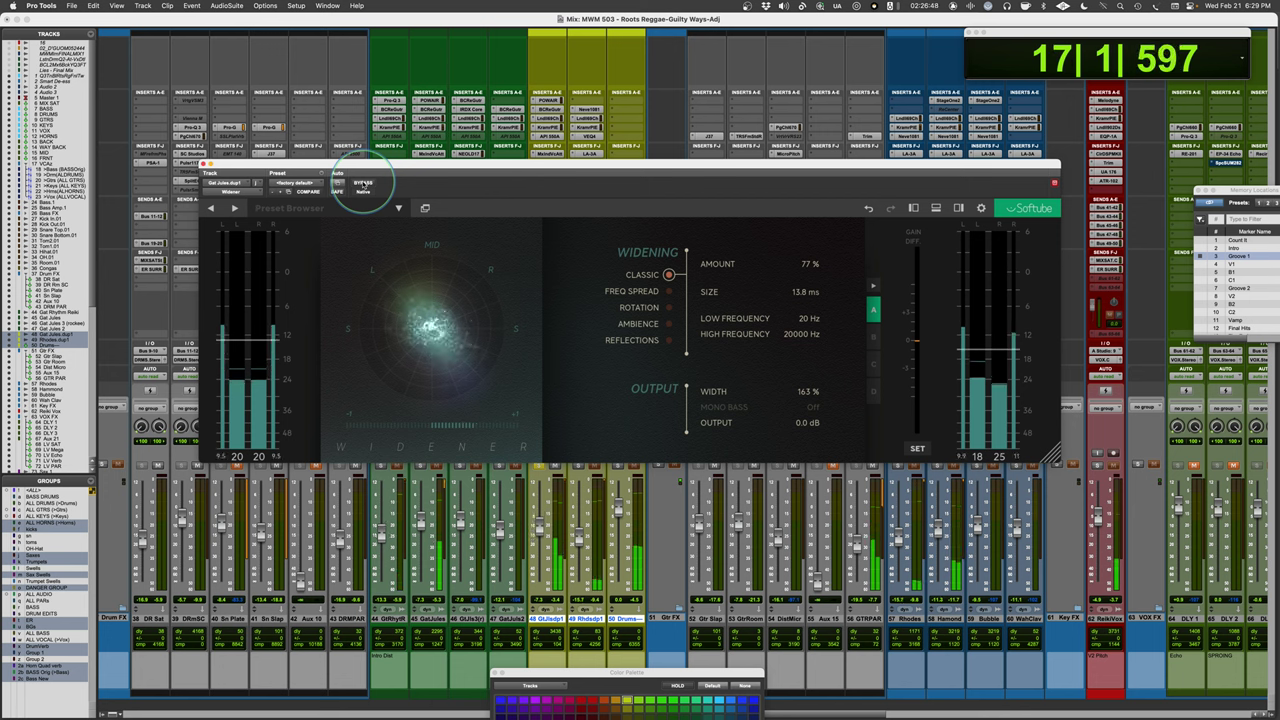
{"action": "key", "text": "space"}
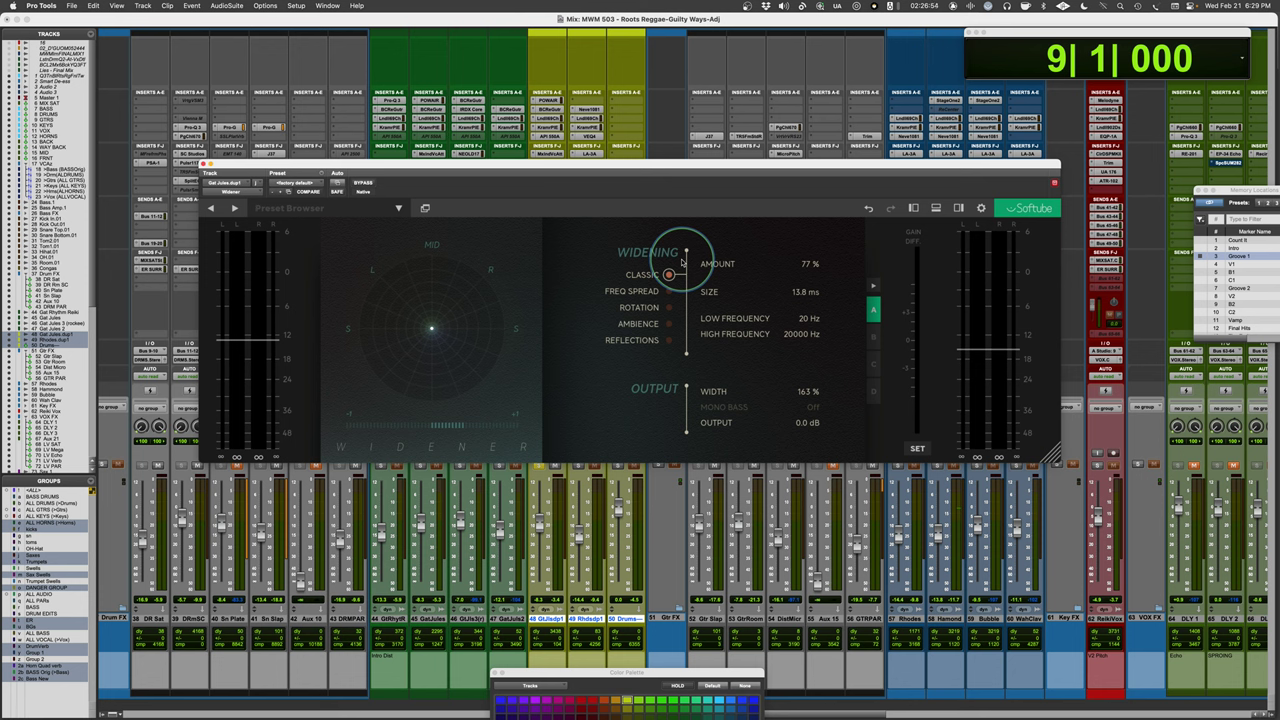
- Switch to Freq Spread with a 100 Hz low frequency, Flip Sides on and Amount 48%
{"action": "left_click", "coordinate": [670, 291]}
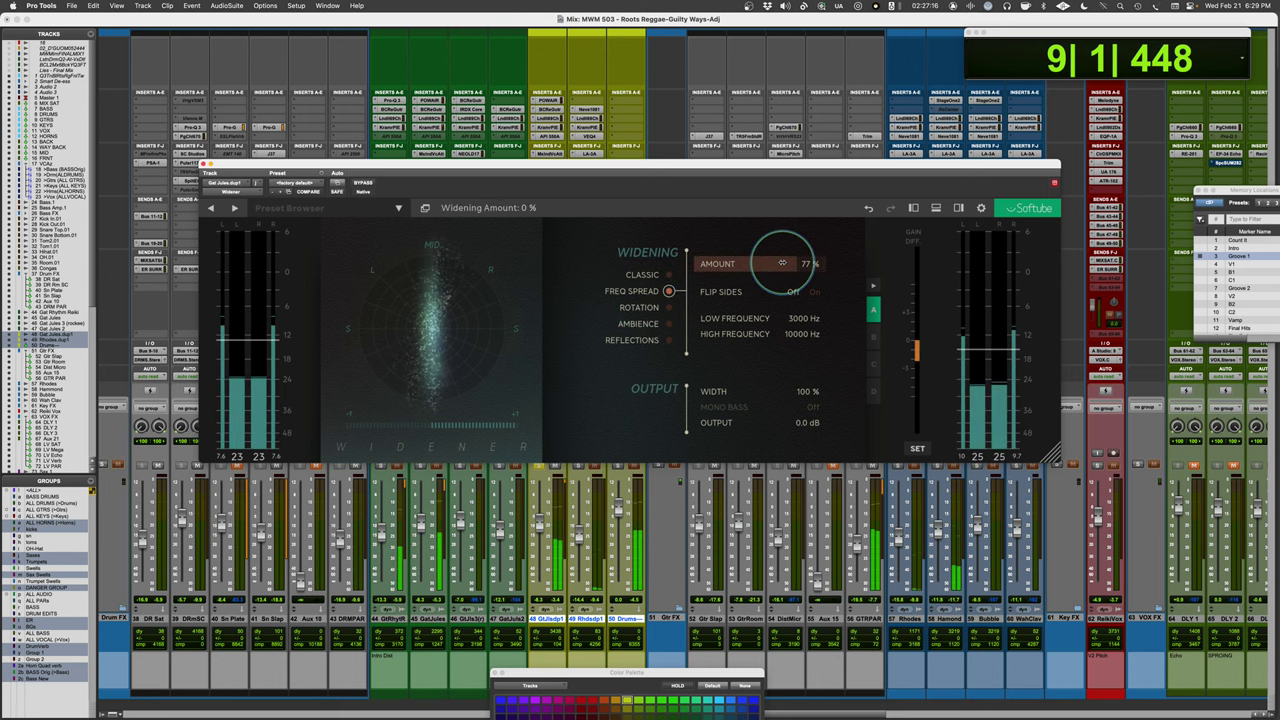
{"action": "left_click_drag", "start_coordinate": [730, 318], "coordinate": [773, 262]}
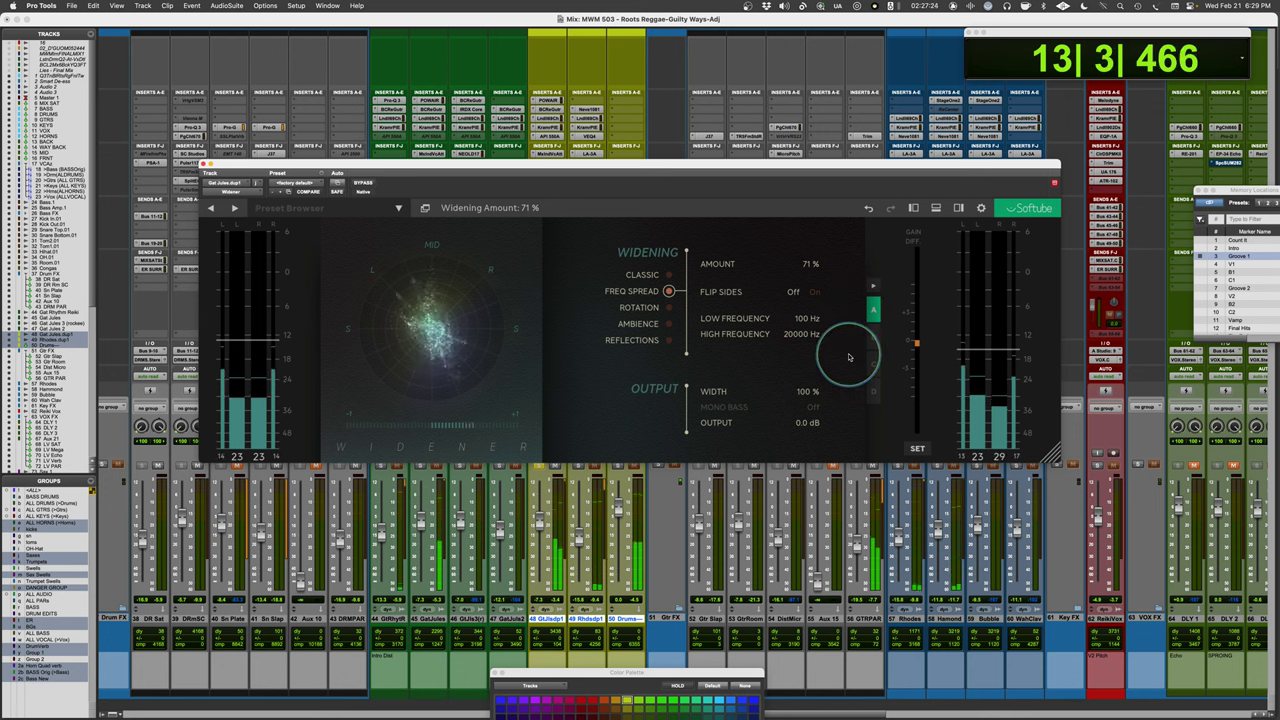
{"action": "left_click", "coordinate": [815, 293]}
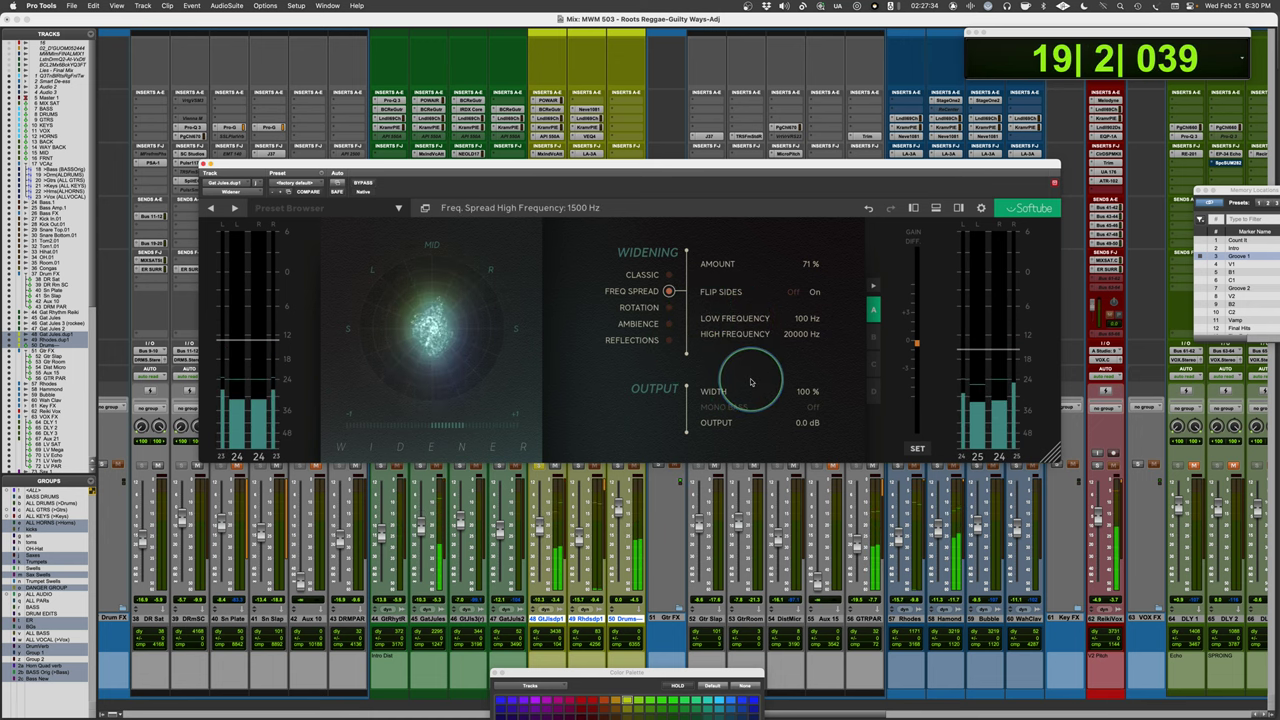
{"action": "mouse_move", "coordinate": [731, 260]}
{"action": "left_mouse_down"}
{"action": "mouse_move", "coordinate": [816, 264]}
{"action": "mouse_move", "coordinate": [750, 262]}
{"action": "left_mouse_up"}
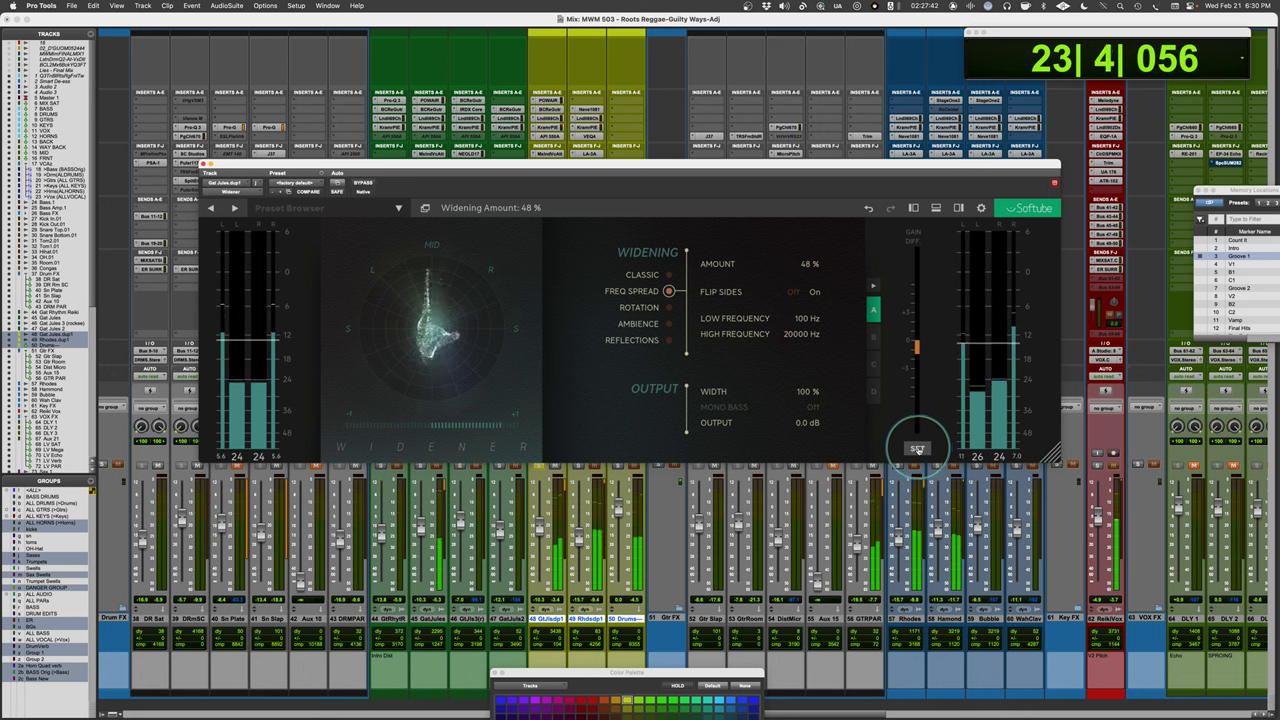
- Compare Freq Spread against bypass, leave the Widener active, and stop playback
{"action": "left_click", "coordinate": [362, 185]}
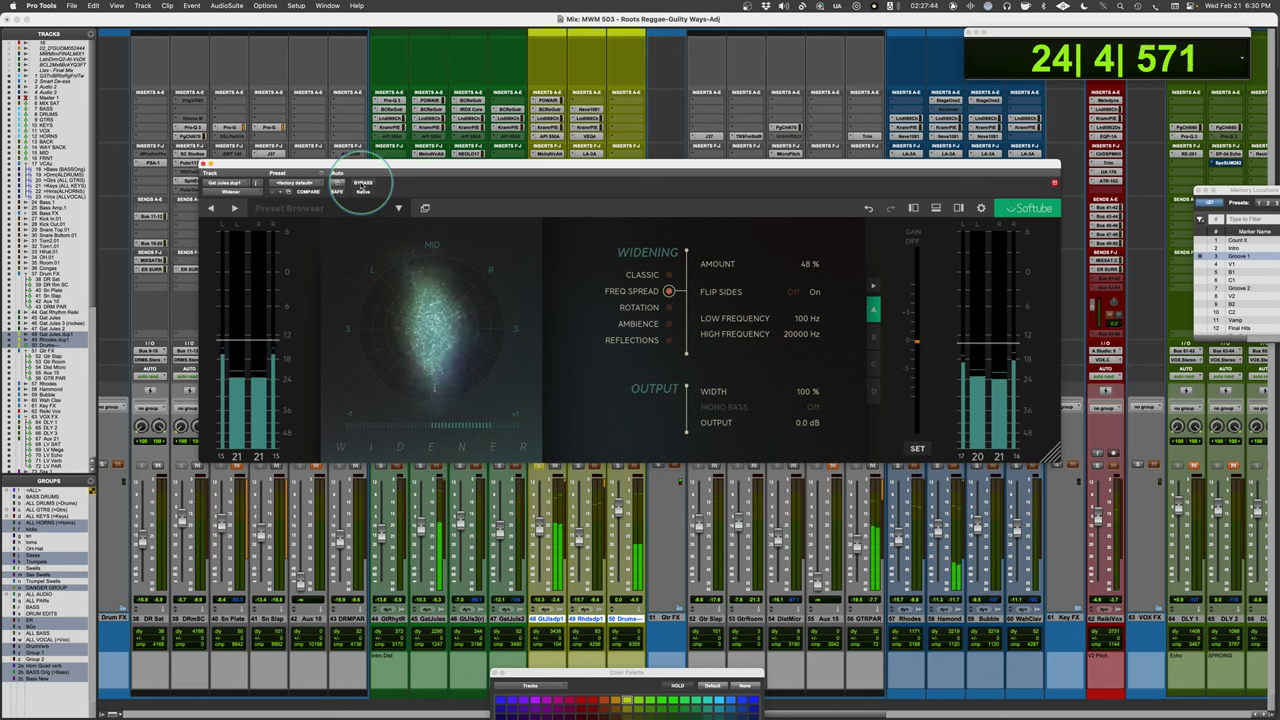
{"action": "left_click", "coordinate": [366, 184]}
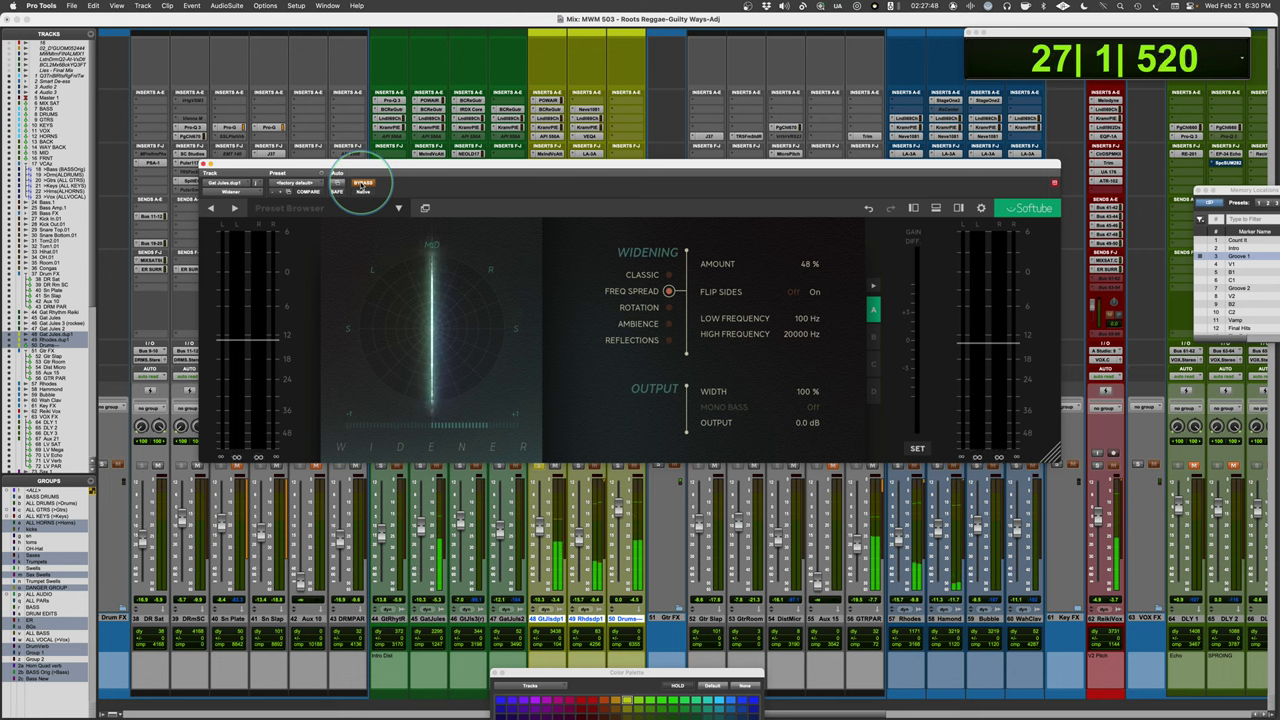
{"action": "left_click", "coordinate": [362, 185]}
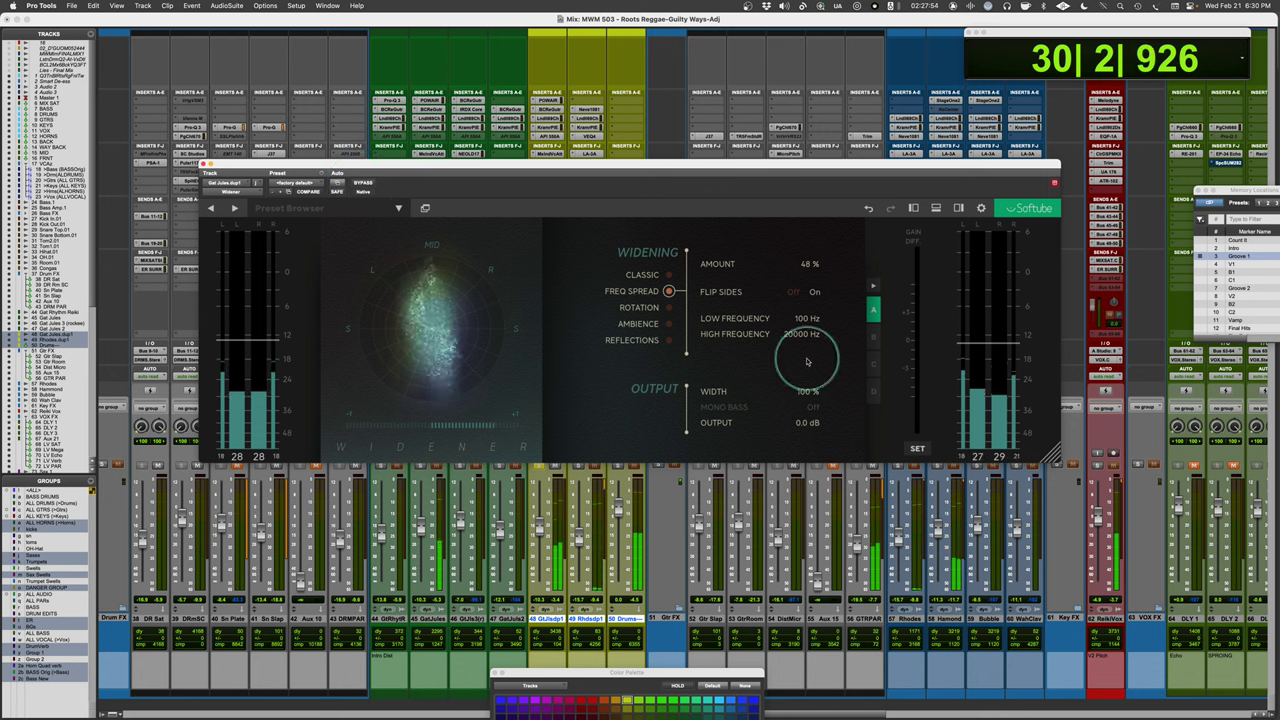
{"action": "key", "text": "space"}
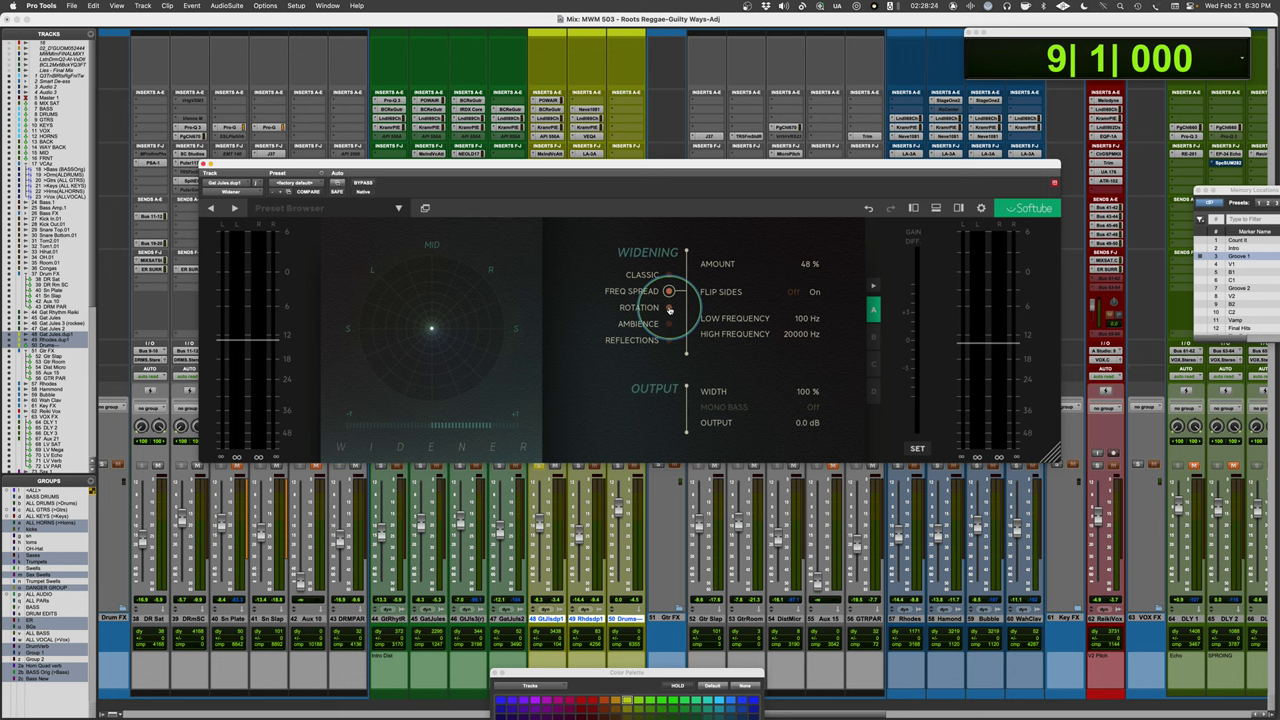
- Select Rotation, lower Emphasis to 1459 Hz, and during playback raise Amount and turn Flip Sides on
{"action": "left_click", "coordinate": [669, 308]}
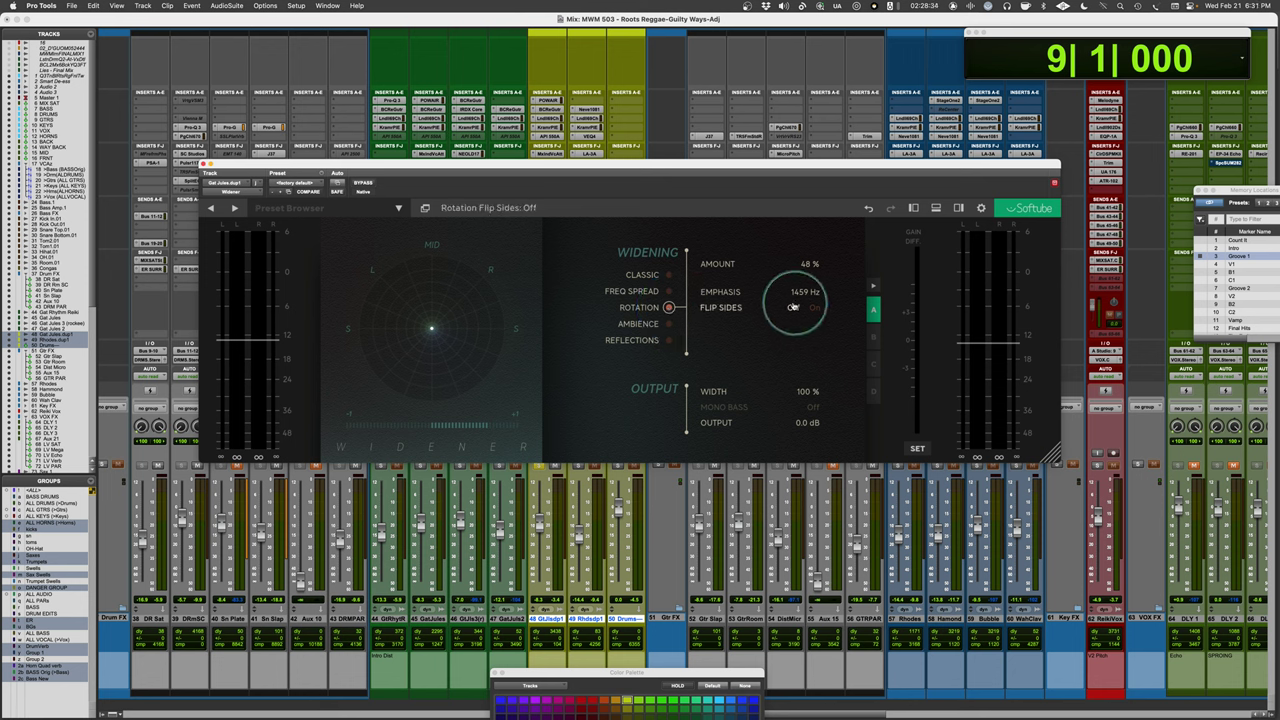
{"action": "left_click_drag", "start_coordinate": [797, 291], "coordinate": [722, 291]}
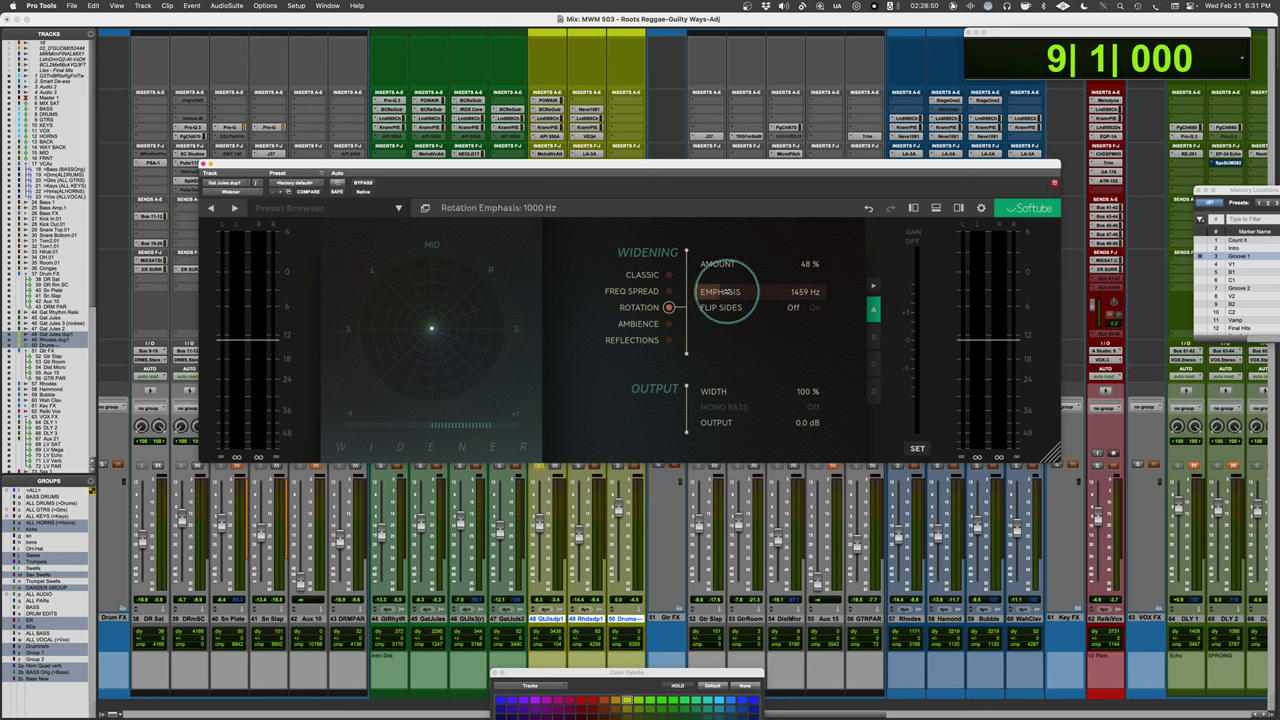
{"action": "key", "text": "space"}
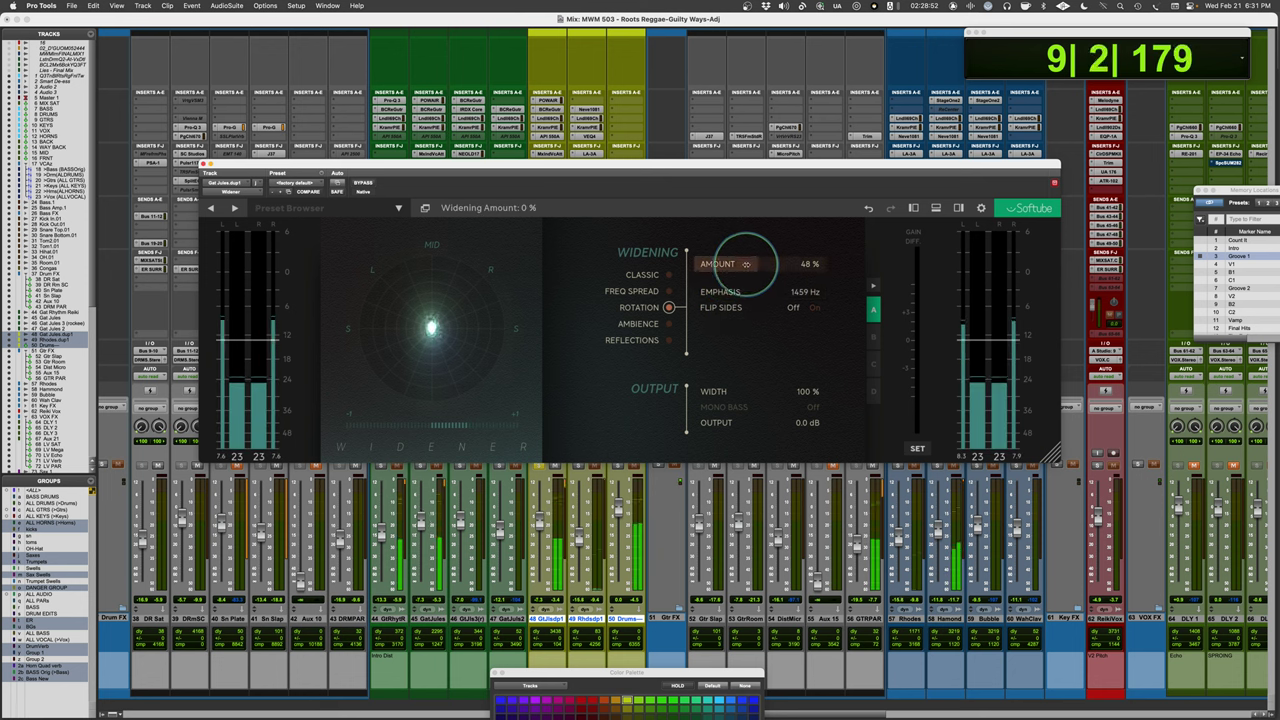
{"action": "left_click_drag", "start_coordinate": [749, 263], "coordinate": [783, 263]}
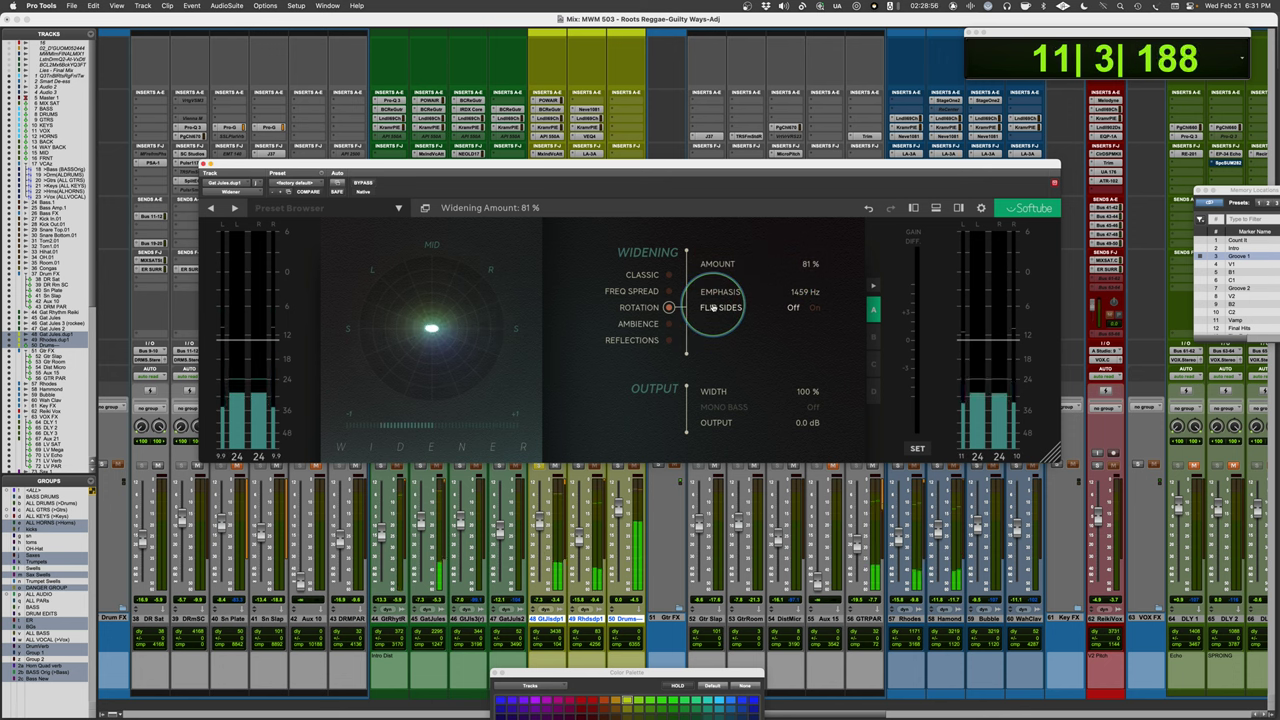
{"action": "left_click", "coordinate": [815, 309]}
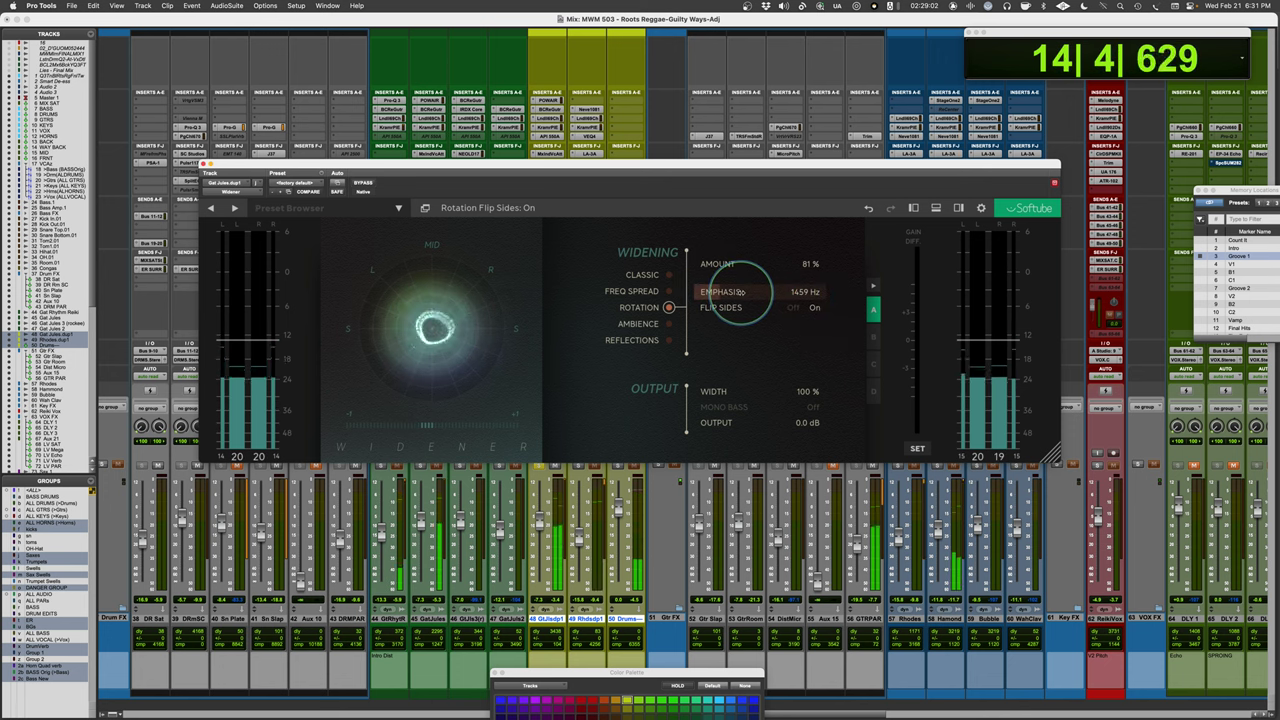
- Tune Rotation Emphasis to 3798 Hz and bring Amount back to 50%
{"action": "left_click_drag", "start_coordinate": [740, 291], "coordinate": [793, 300]}
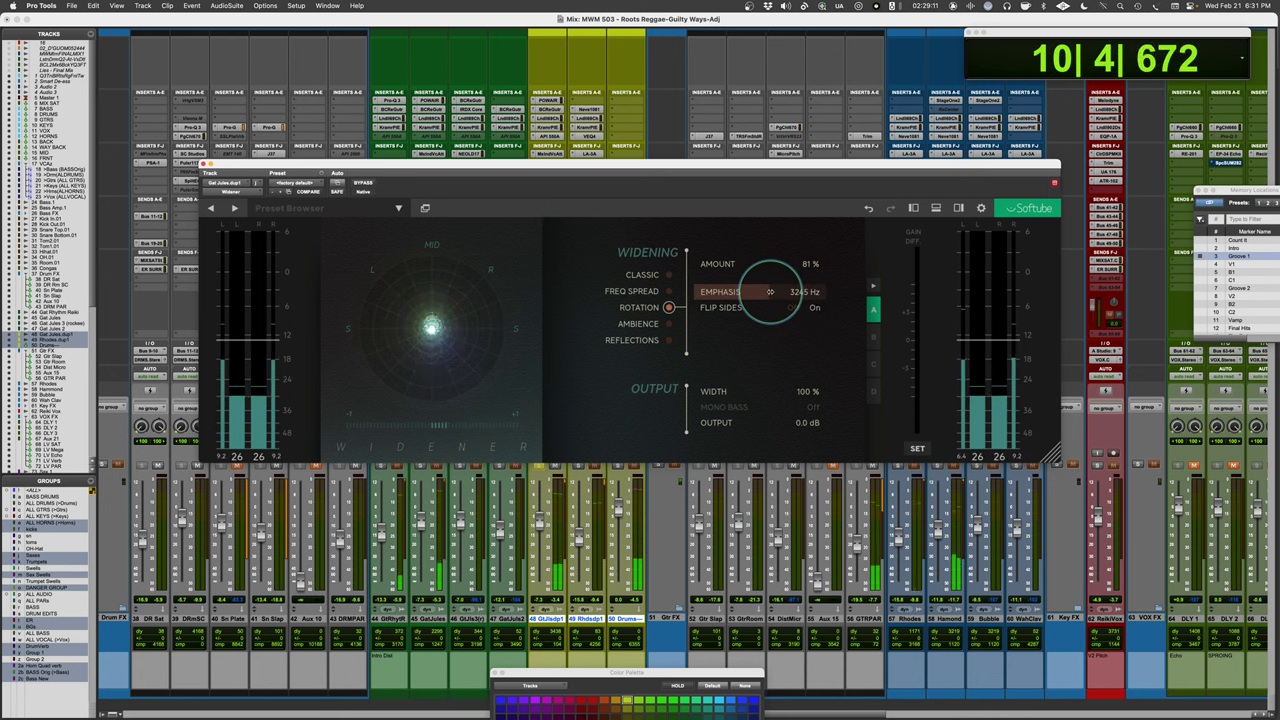
{"action": "left_click_drag", "start_coordinate": [749, 292], "coordinate": [783, 294]}
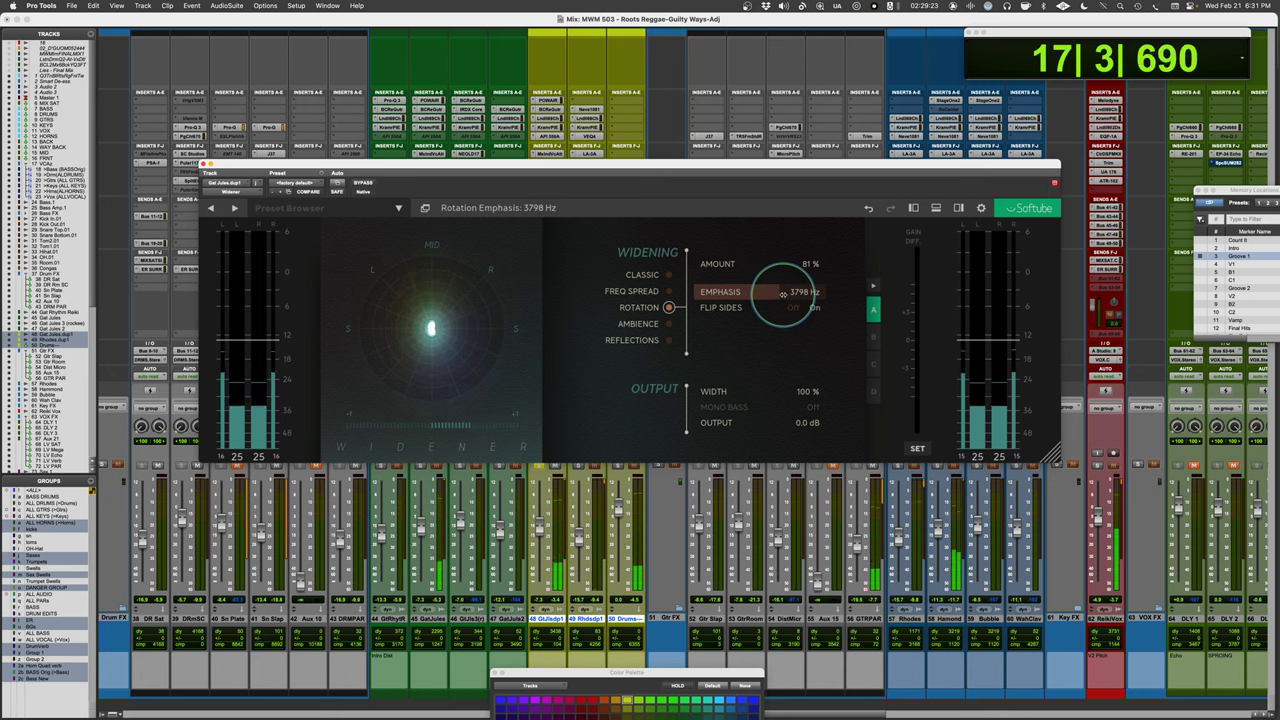
{"action": "key", "text": "space"}
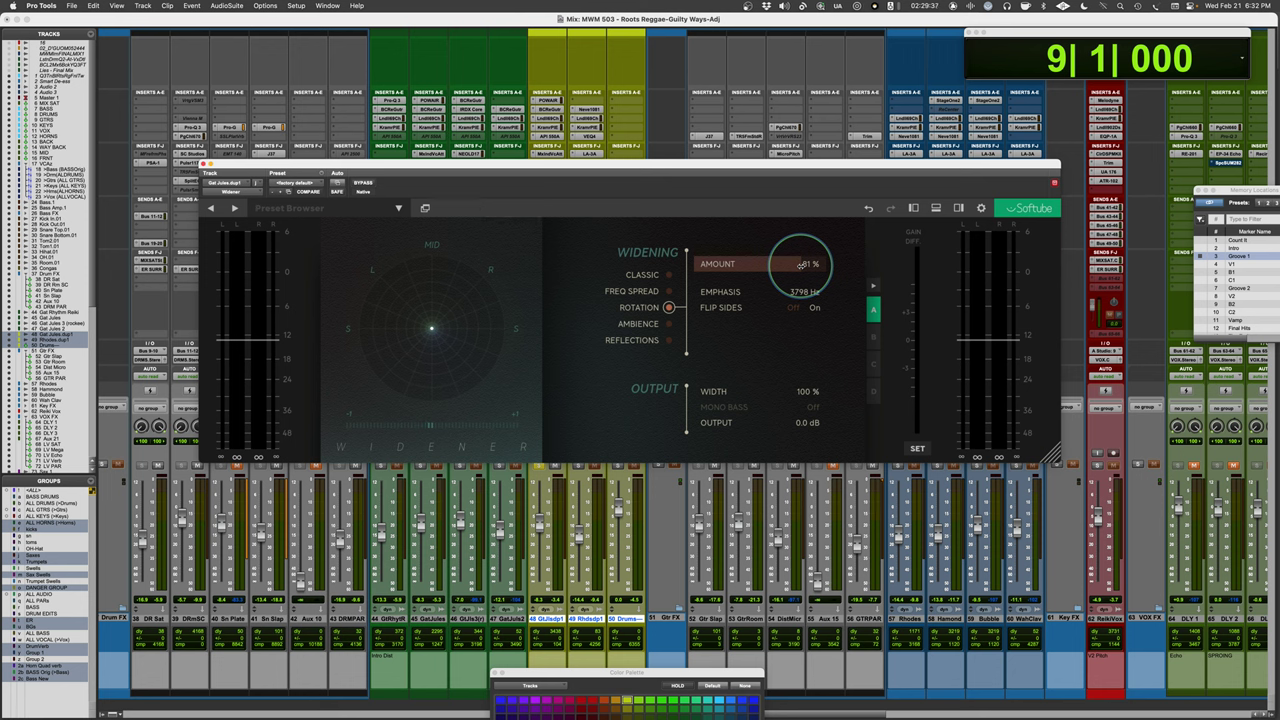
{"action": "left_click_drag", "start_coordinate": [801, 265], "coordinate": [761, 266]}
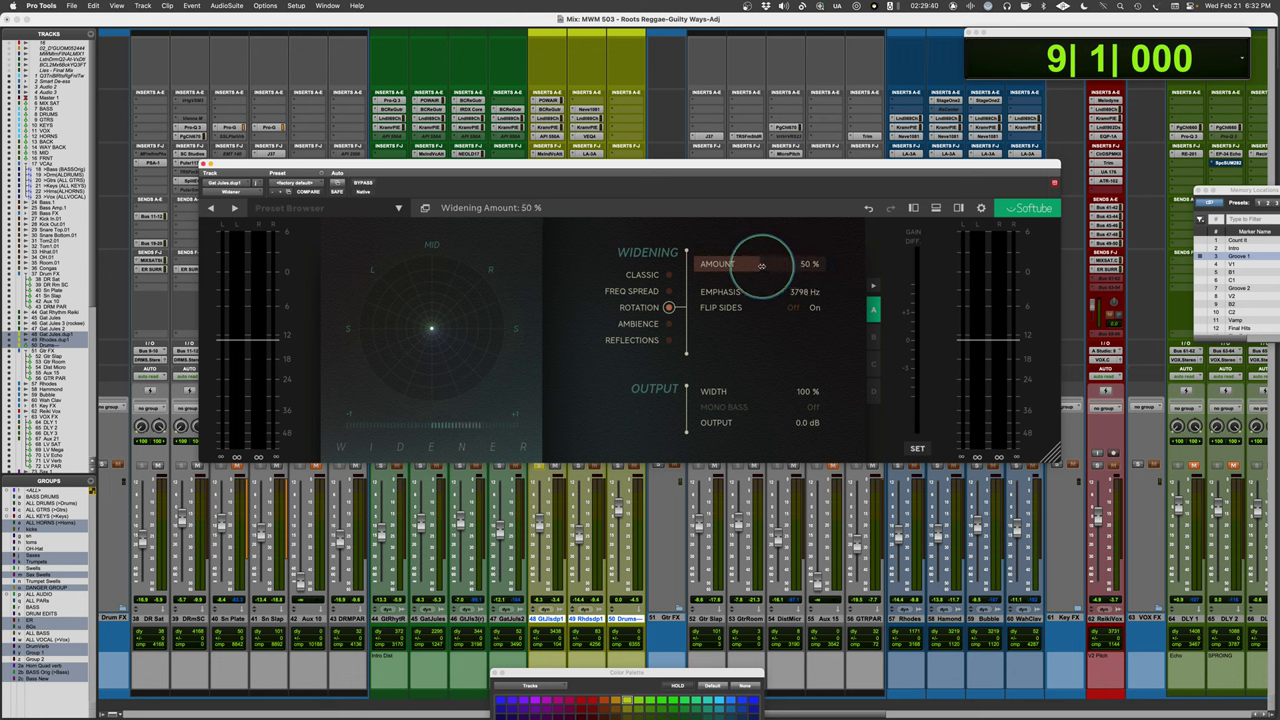
- Select the Ambience algorithm and lower Size to 37% and Amount to 52% during playback
{"action": "left_click", "coordinate": [669, 326]}
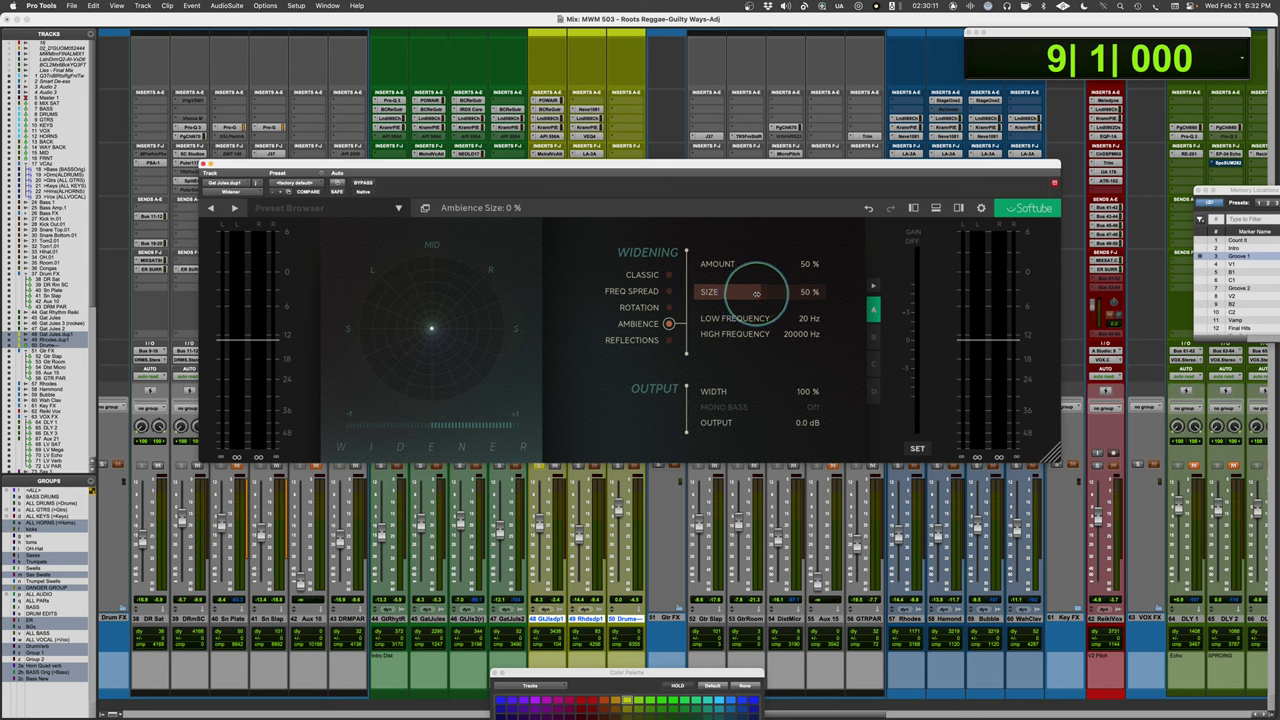
{"action": "mouse_move", "coordinate": [749, 290]}
{"action": "left_mouse_down"}
{"action": "mouse_move", "coordinate": [694, 295]}
{"action": "mouse_move", "coordinate": [758, 264]}
{"action": "mouse_move", "coordinate": [706, 290]}
{"action": "mouse_move", "coordinate": [816, 297]}
{"action": "mouse_move", "coordinate": [759, 304]}
{"action": "left_mouse_up"}
{"action": "key", "text": "space"}
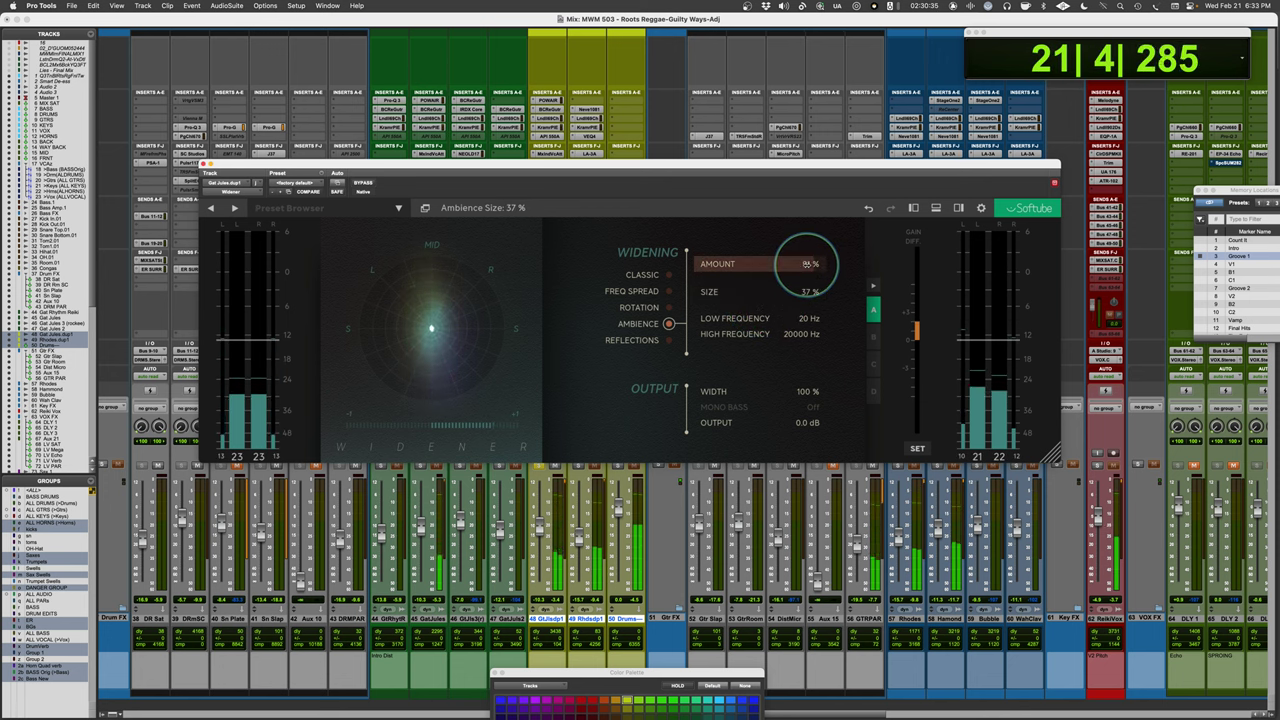
{"action": "left_click_drag", "start_coordinate": [806, 264], "coordinate": [760, 266]}
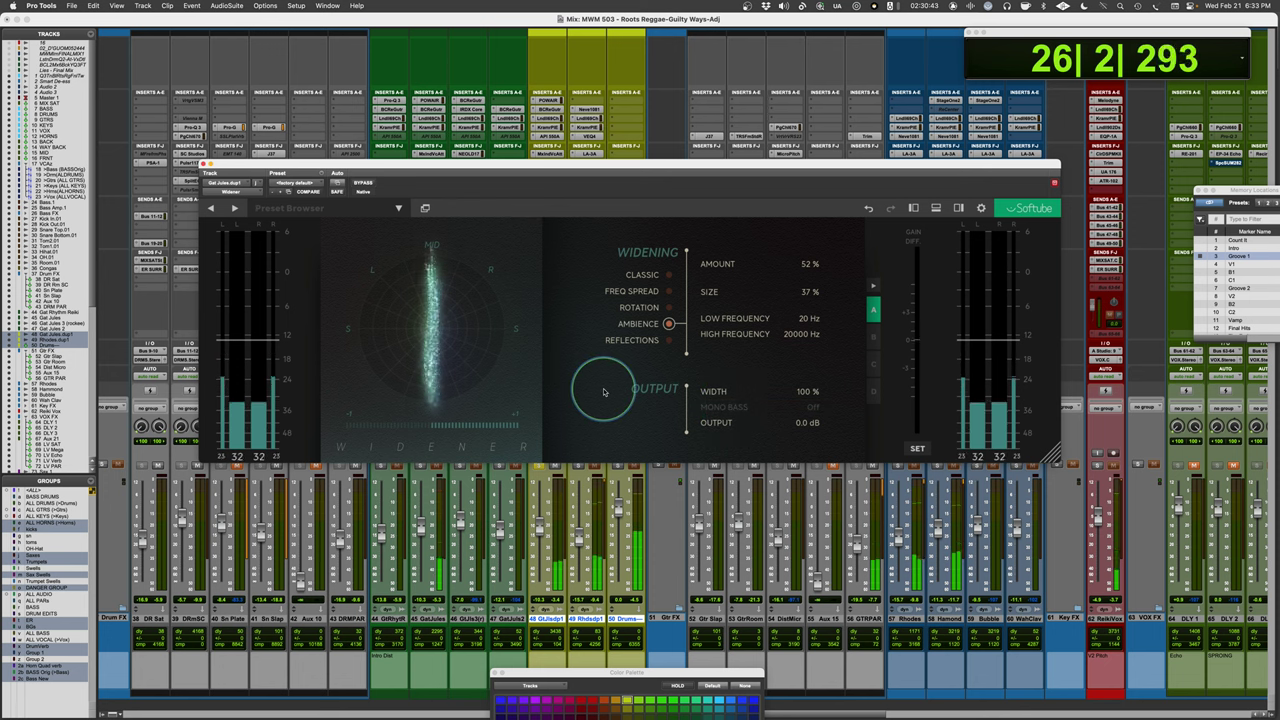
- Compare Ambience against bypass, re-enable the Widener, and stop playback
{"action": "left_click", "coordinate": [359, 183]}
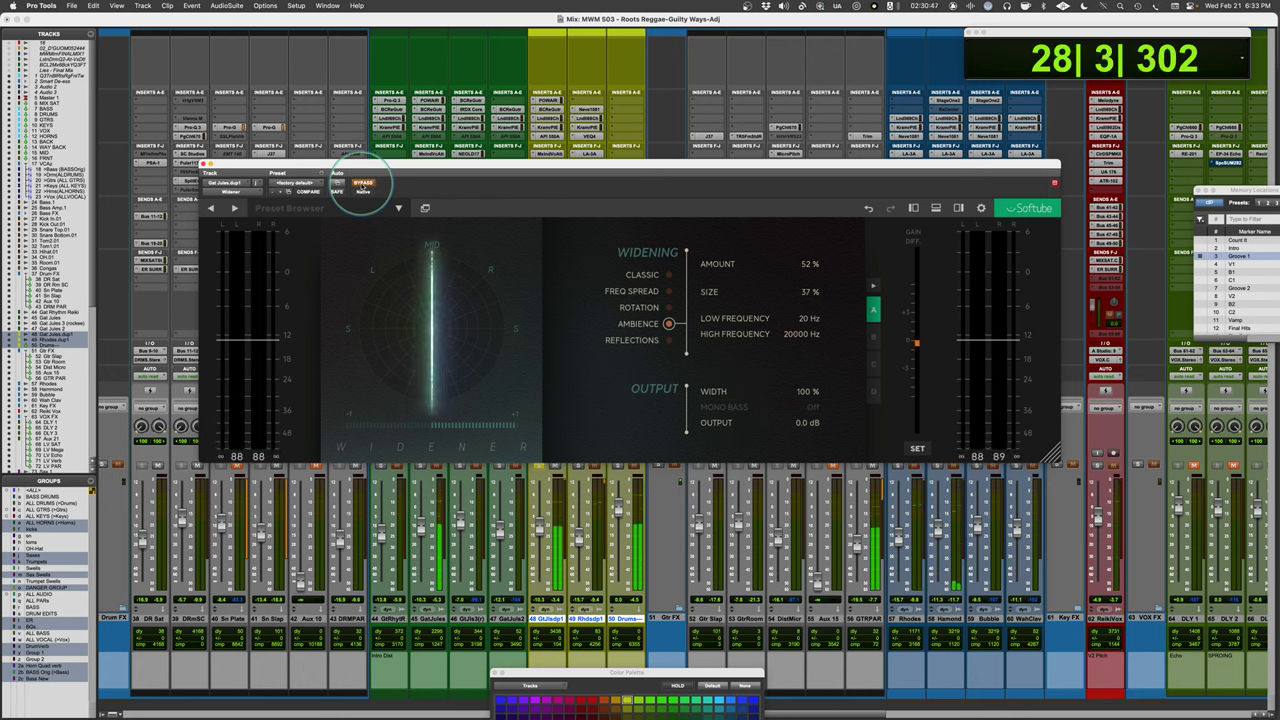
{"action": "left_click", "coordinate": [361, 184]}
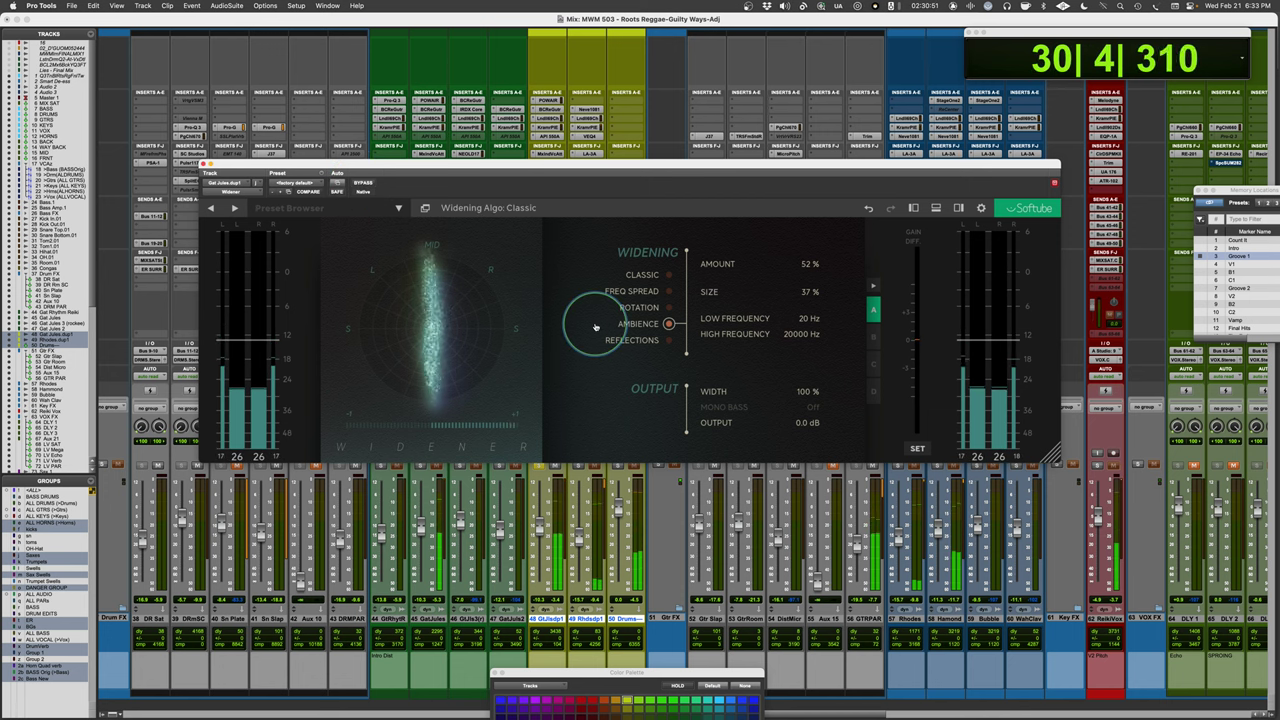
{"action": "key", "text": "space"}
- Switch the Widener to the Reflections algorithm and audition it during playback
{"action": "left_click", "coordinate": [669, 340]}
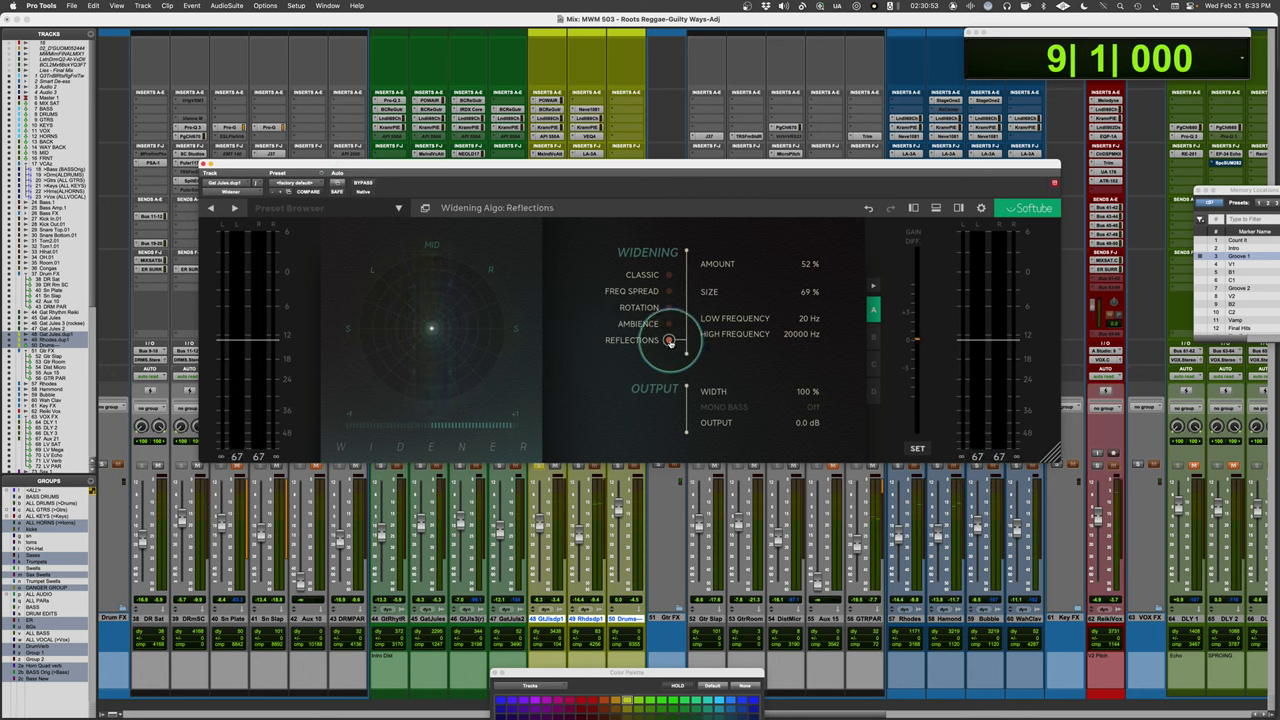
{"action": "key", "text": "space"}
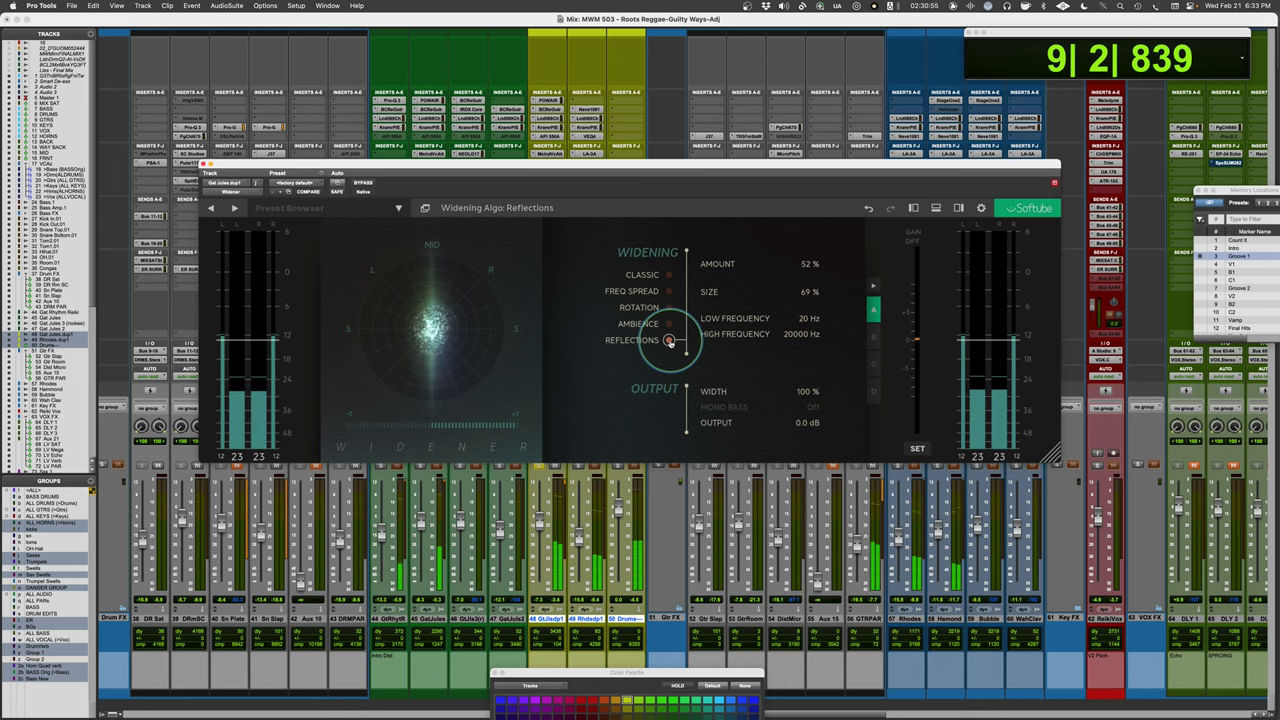
{"action": "scroll", "coordinate": [774, 292], "scroll_direction": "up", "scroll_amount": 10}
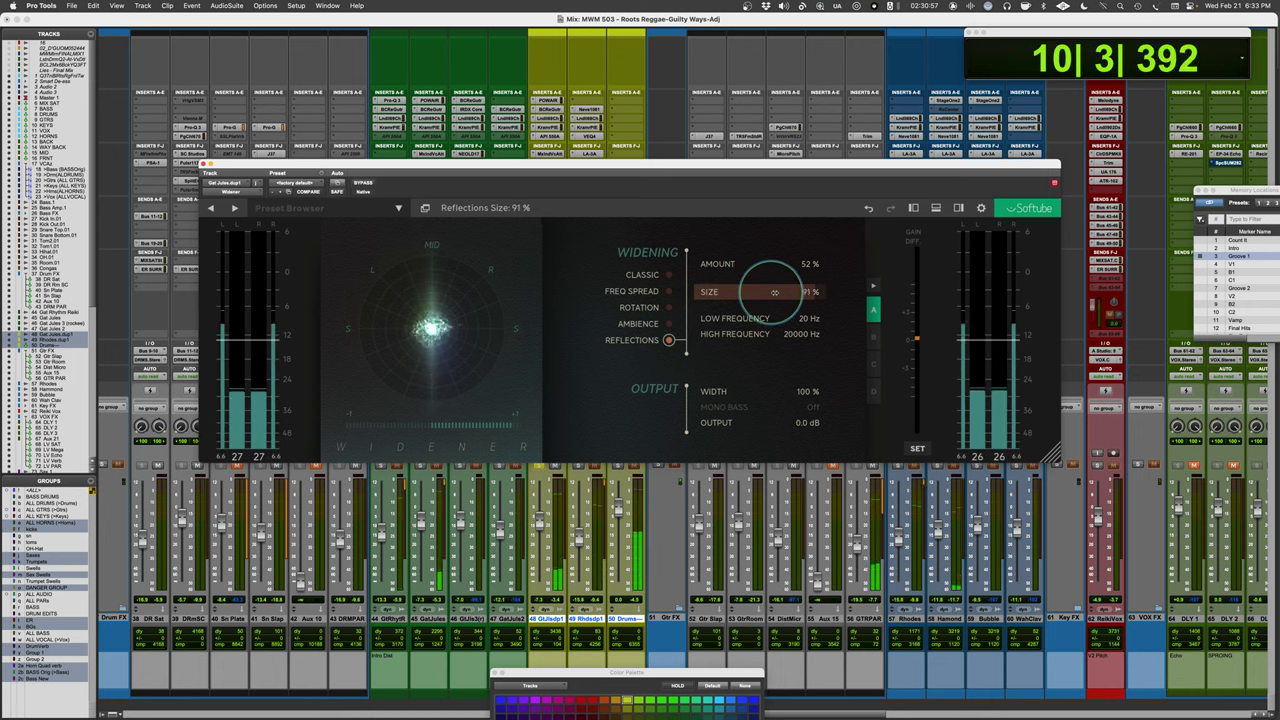
{"action": "scroll", "coordinate": [774, 292], "scroll_direction": "up", "scroll_amount": 4}
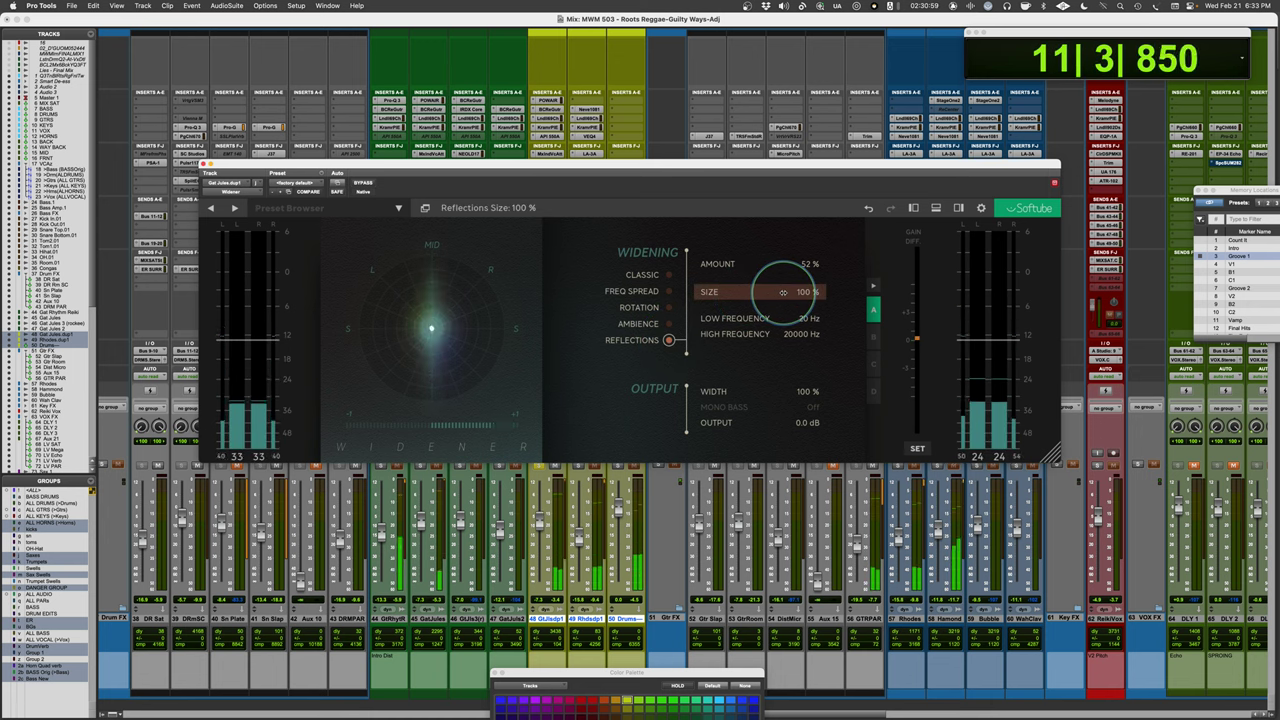
{"action": "scroll", "coordinate": [785, 291], "scroll_direction": "down", "scroll_amount": 1}
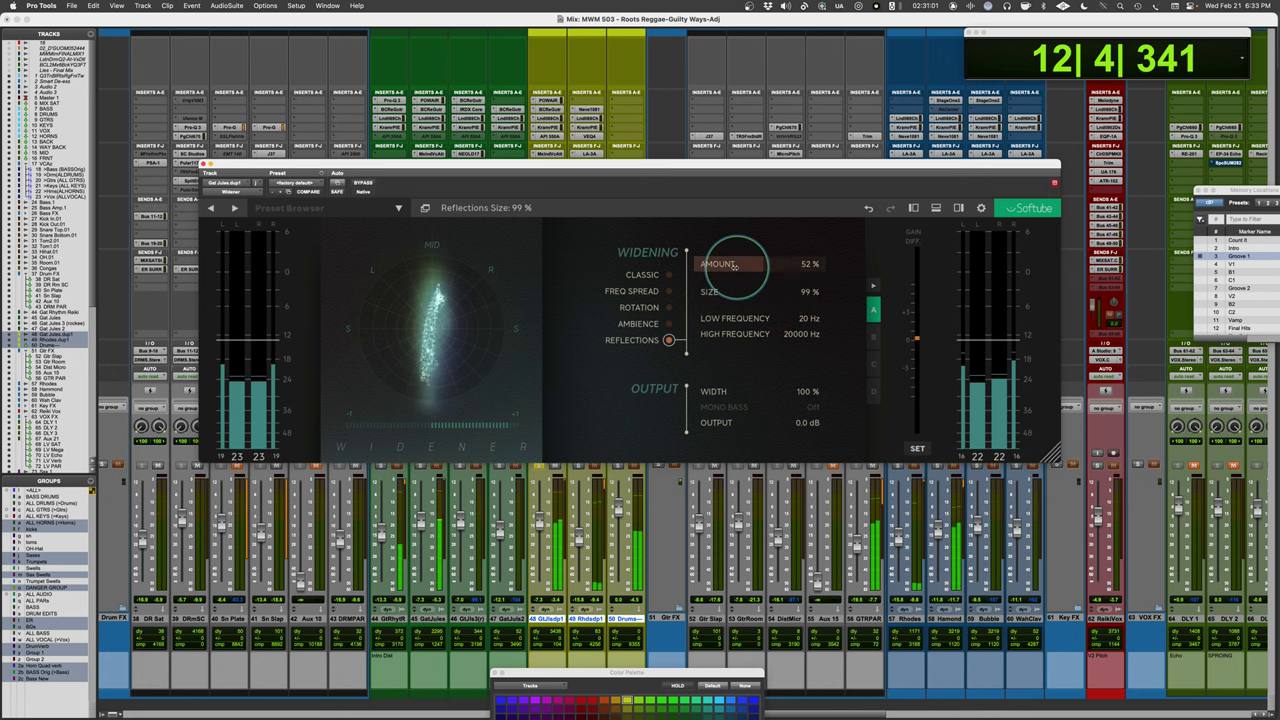
- Set Reflections Amount to 32% and Size 94%, stop playback, and close the Widener window
{"action": "mouse_move", "coordinate": [733, 265]}
{"action": "left_mouse_down"}
{"action": "mouse_move", "coordinate": [813, 265]}
{"action": "mouse_move", "coordinate": [741, 266]}
{"action": "left_mouse_up"}
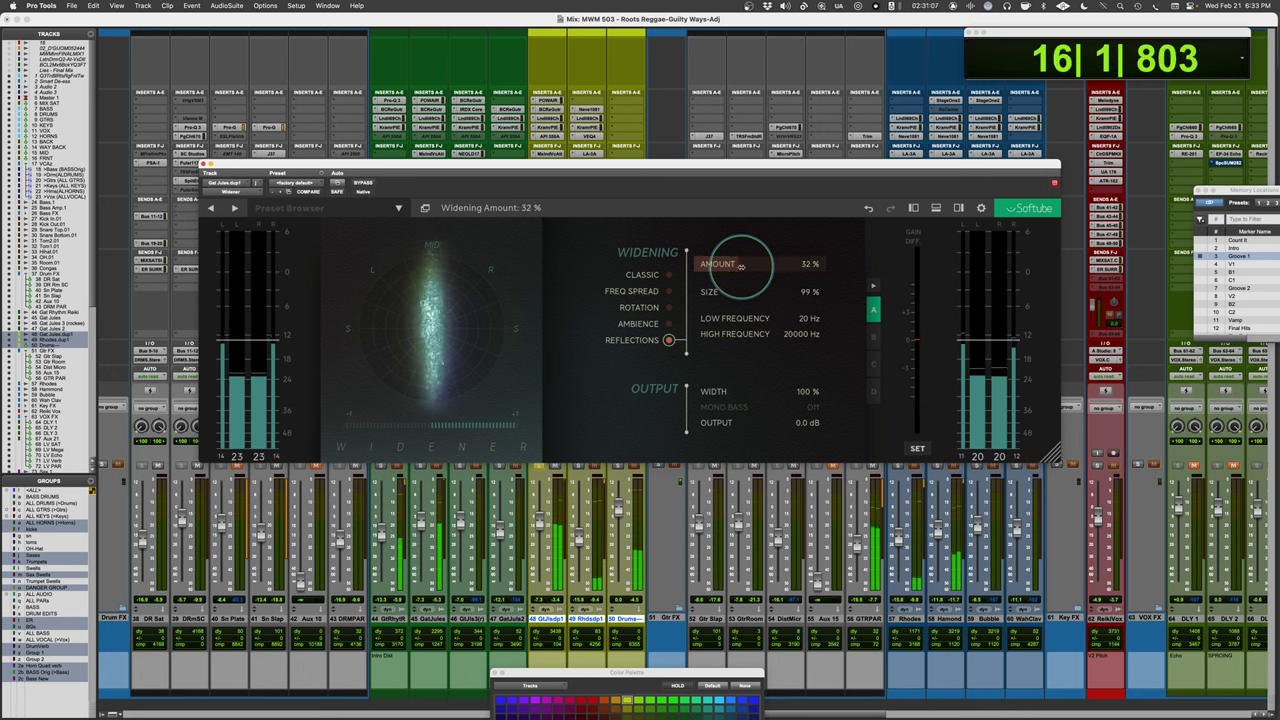
{"action": "mouse_move", "coordinate": [808, 292]}
{"action": "left_mouse_down"}
{"action": "mouse_move", "coordinate": [823, 294]}
{"action": "mouse_move", "coordinate": [806, 291]}
{"action": "left_mouse_up"}
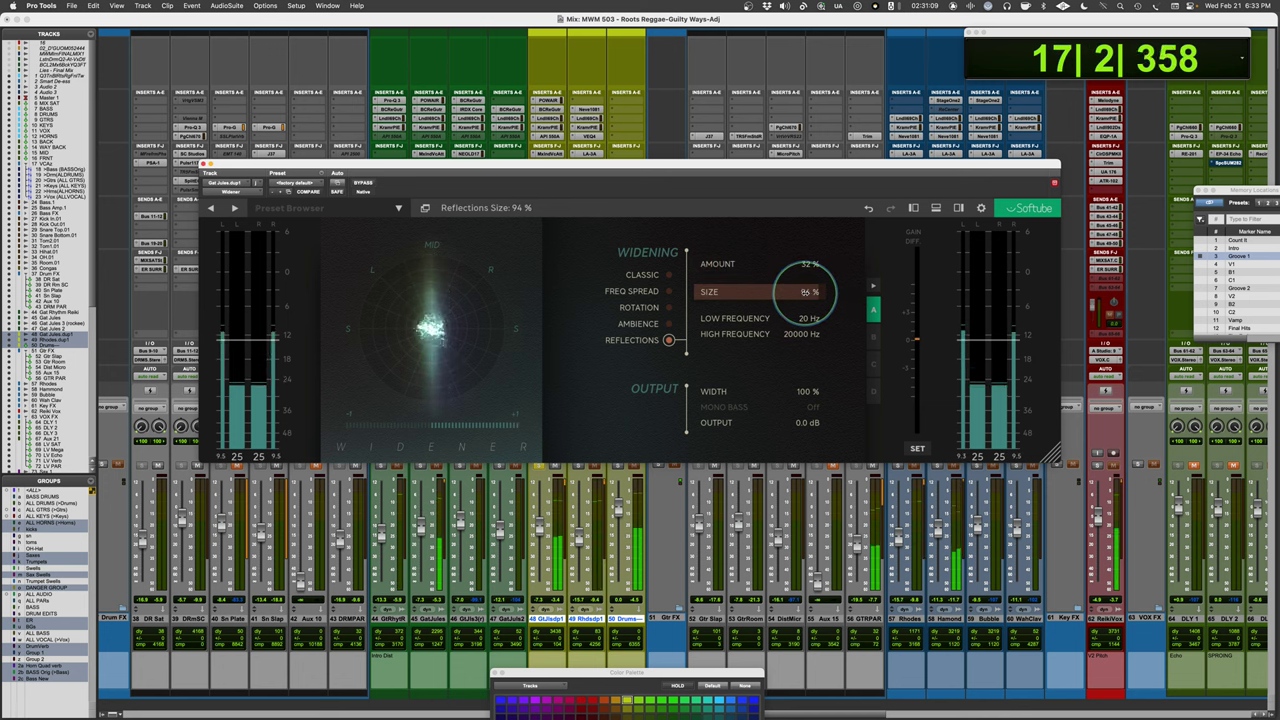
{"action": "key", "text": "space"}
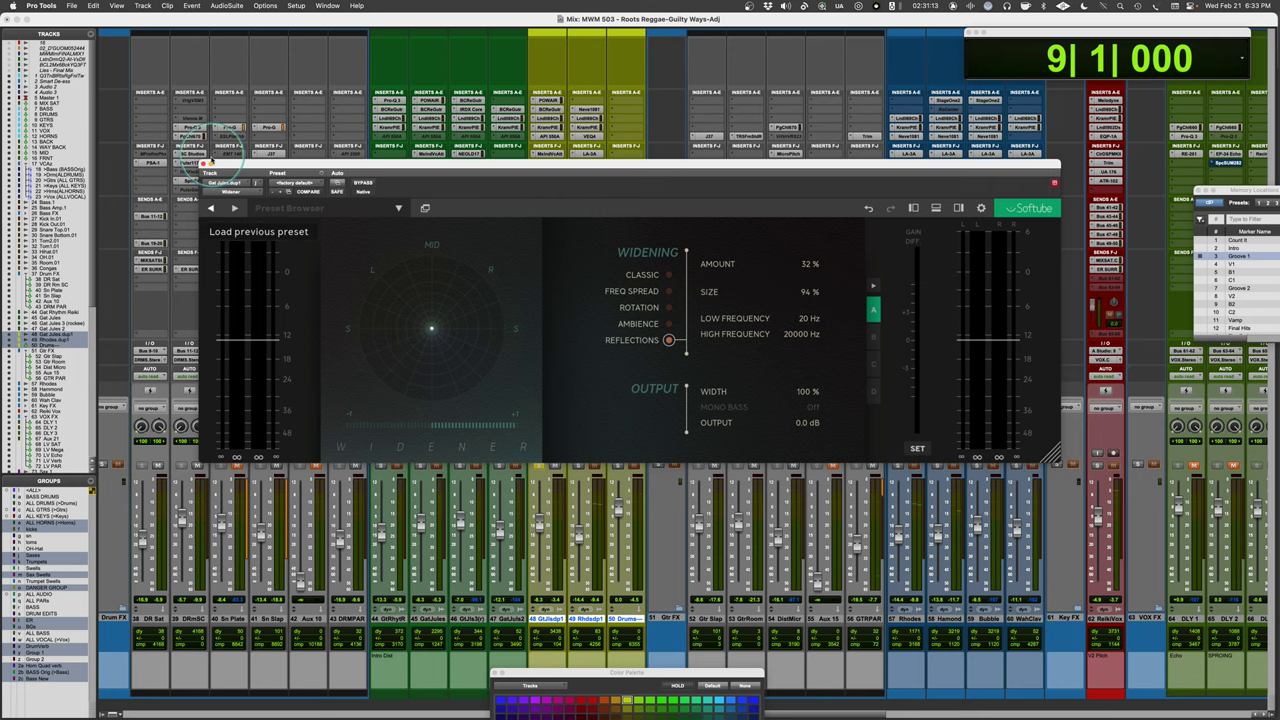
{"action": "left_click", "coordinate": [202, 164]}
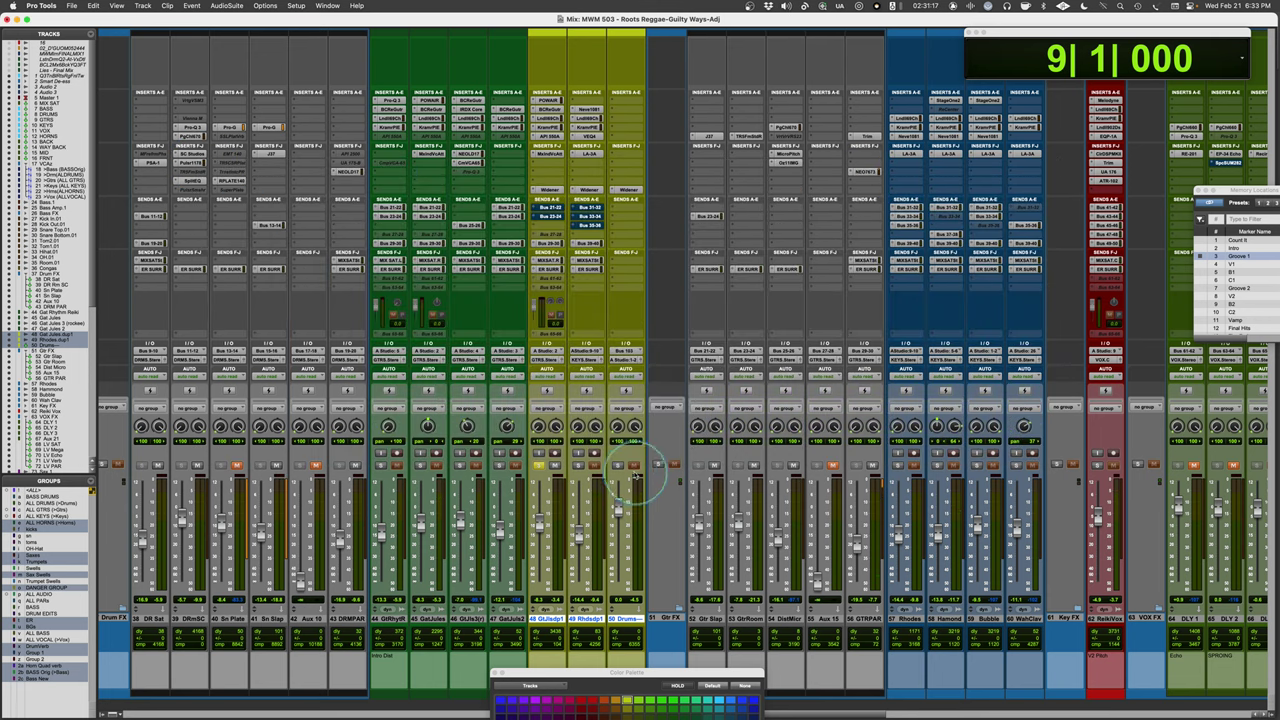
- Copy the Widener insert onto the Drums track (track 50), then open and reposition its window
{"action": "left_click_drag", "start_coordinate": [589, 189], "coordinate": [638, 191]}
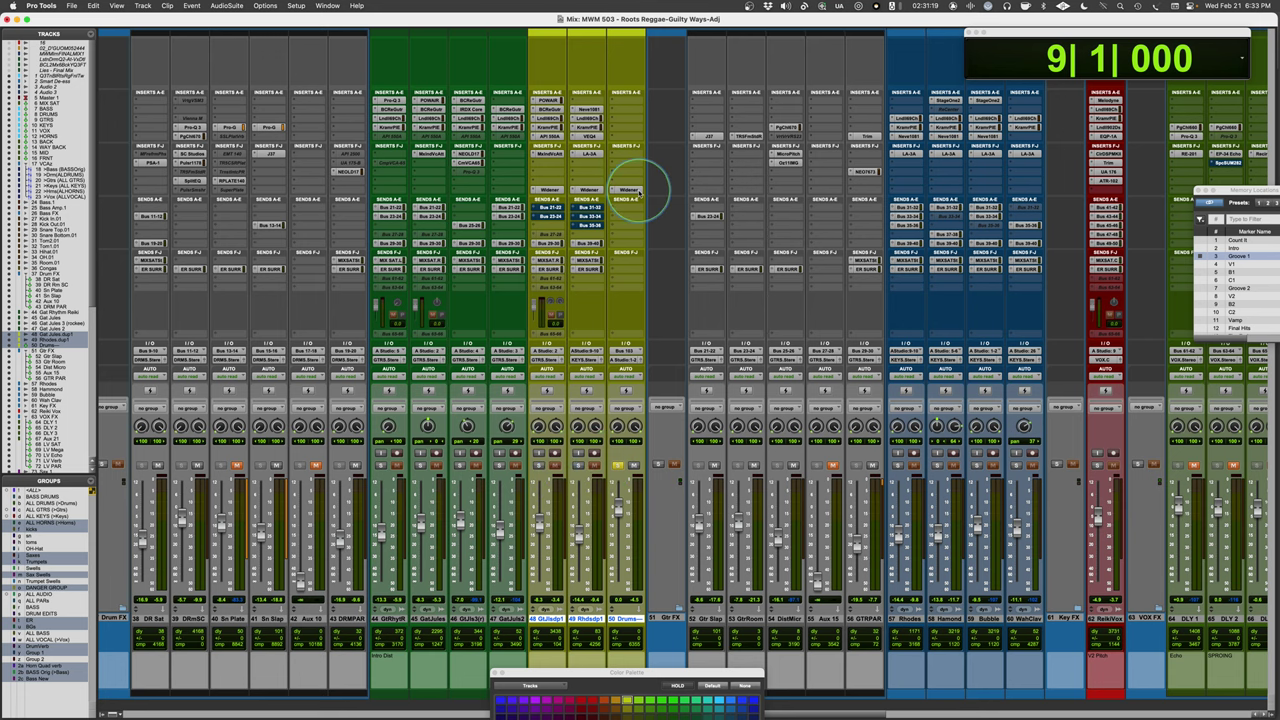
{"action": "left_click", "coordinate": [628, 190]}
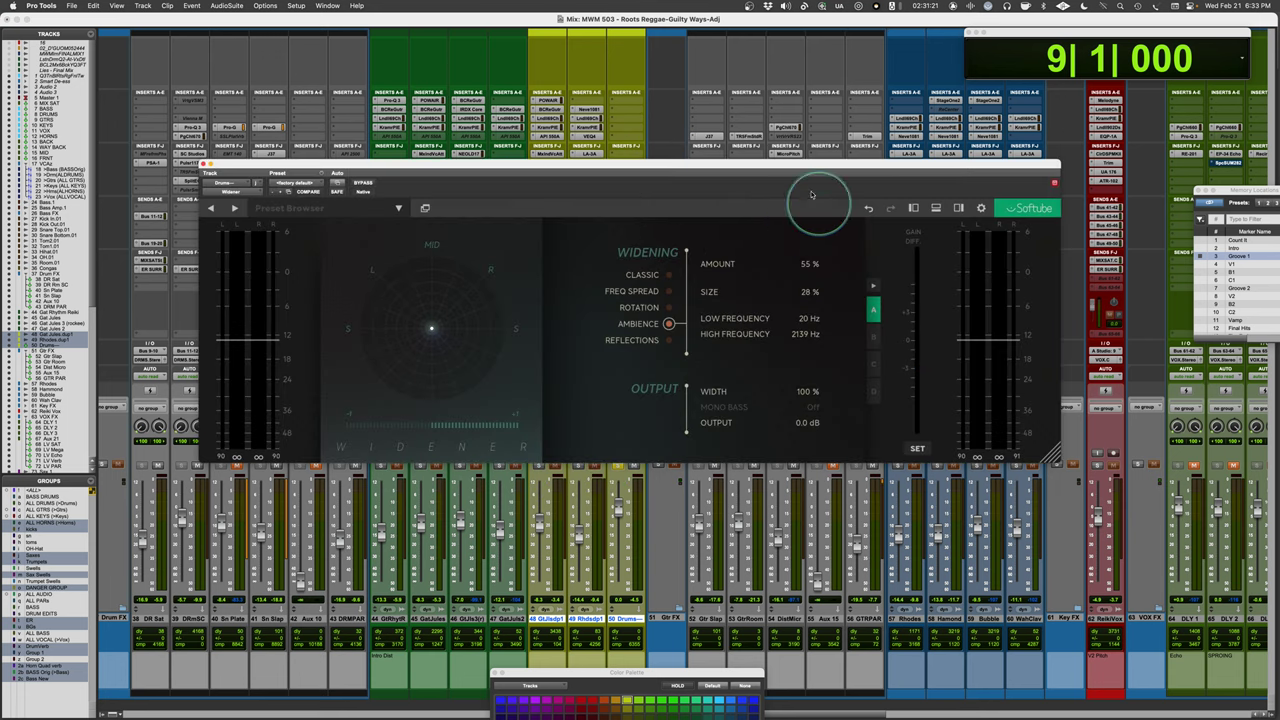
{"action": "left_click_drag", "start_coordinate": [776, 168], "coordinate": [766, 99]}
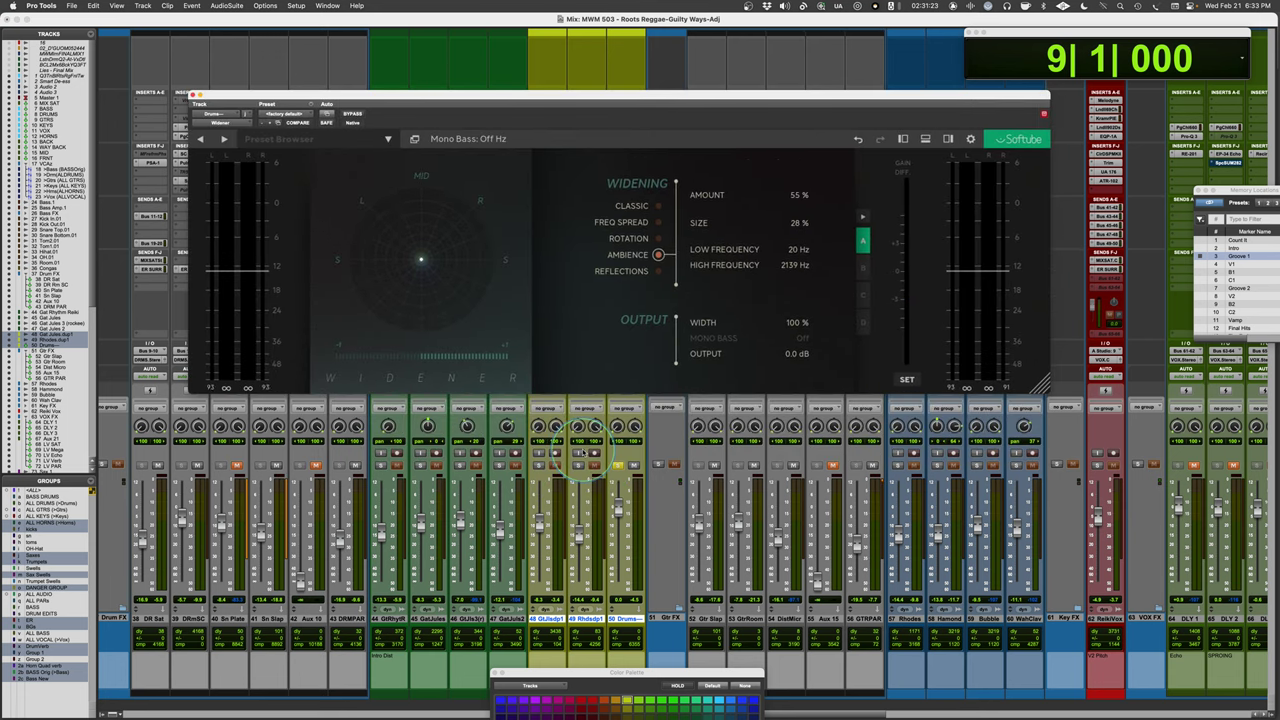
- Audition the drums with the new Widener bypassed as a dry reference
{"action": "left_click", "coordinate": [351, 113]}
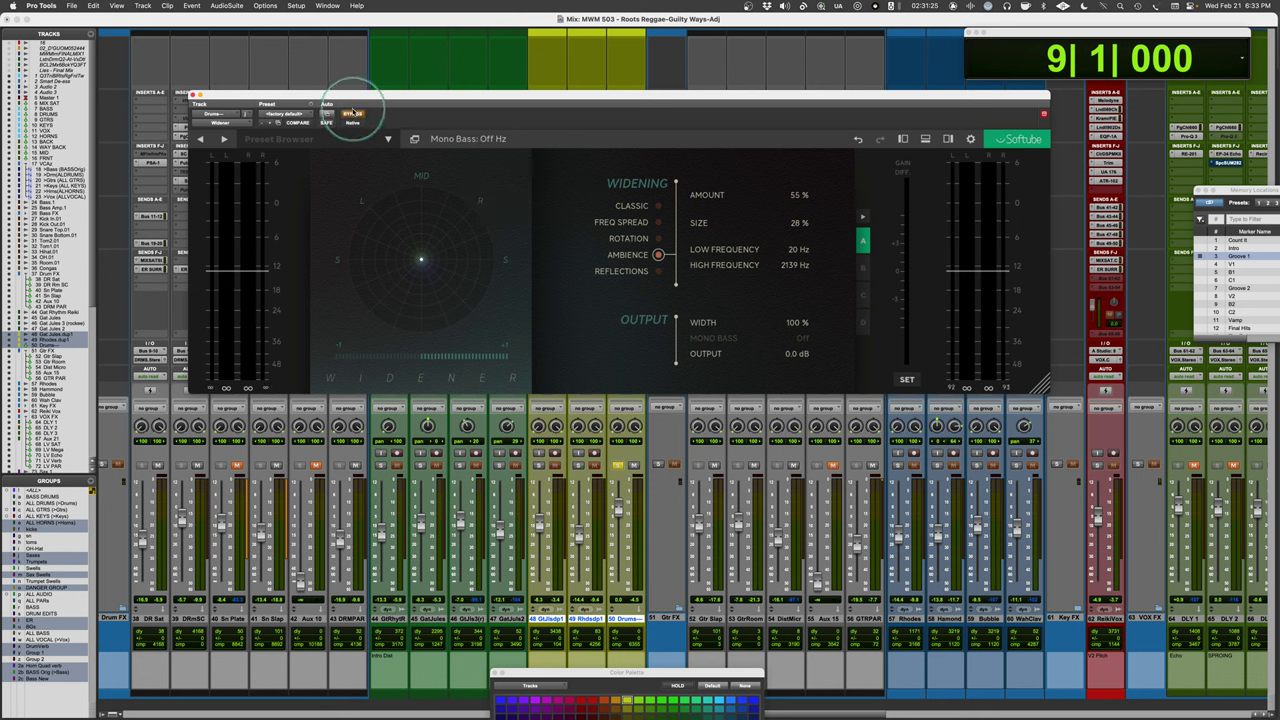
{"action": "key", "text": "space"}
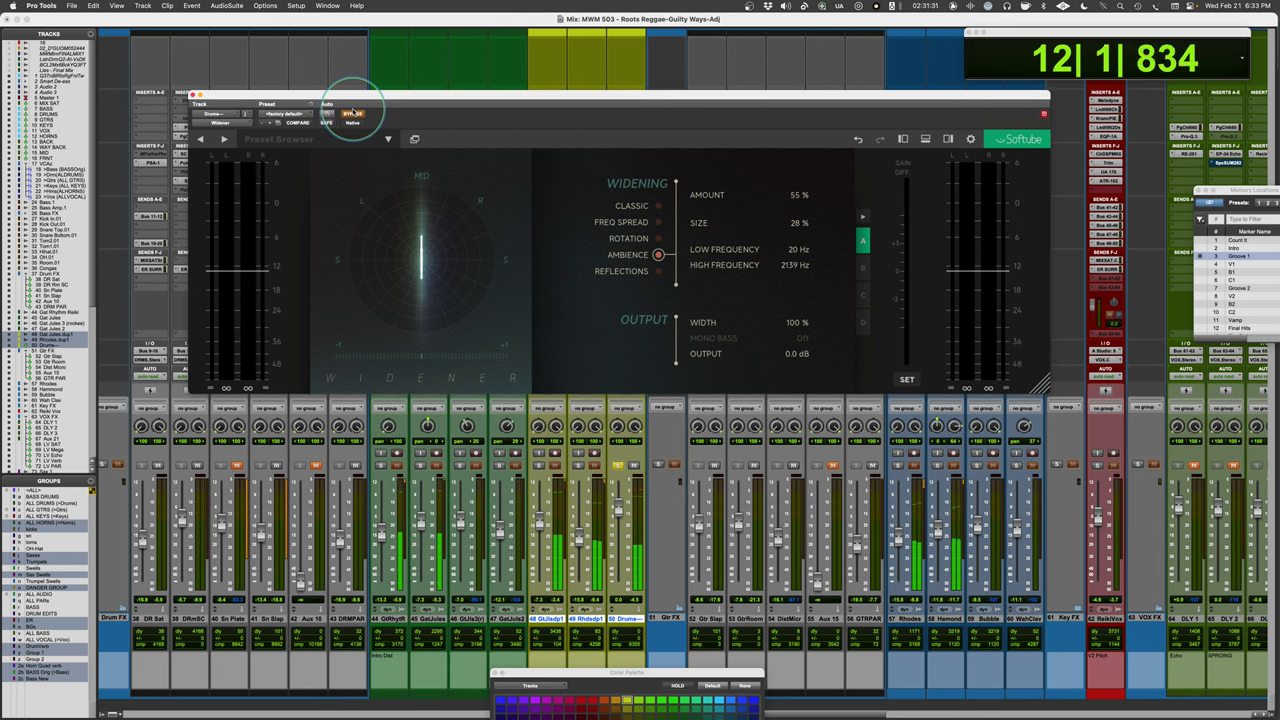
{"action": "key", "text": "space"}
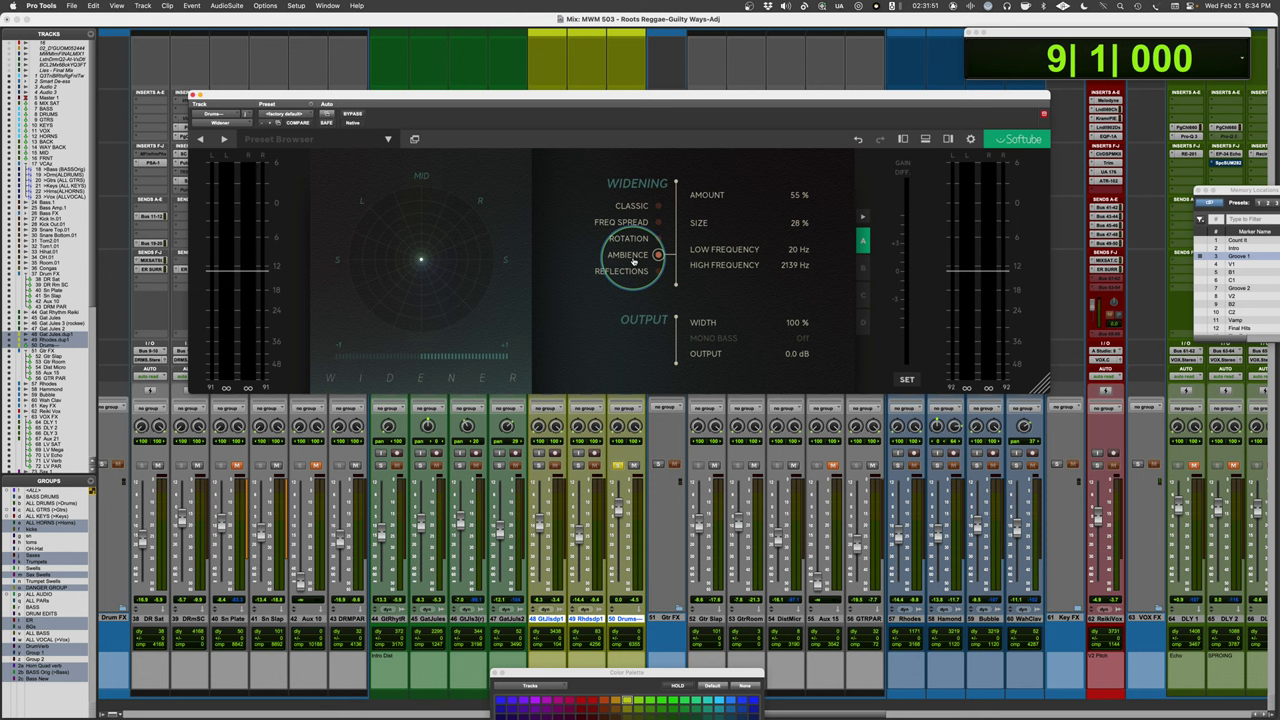
- During playback, raise Ambience Amount to about 69% and Size to 34%, then re-enable the Widener
{"action": "key", "text": "space"}
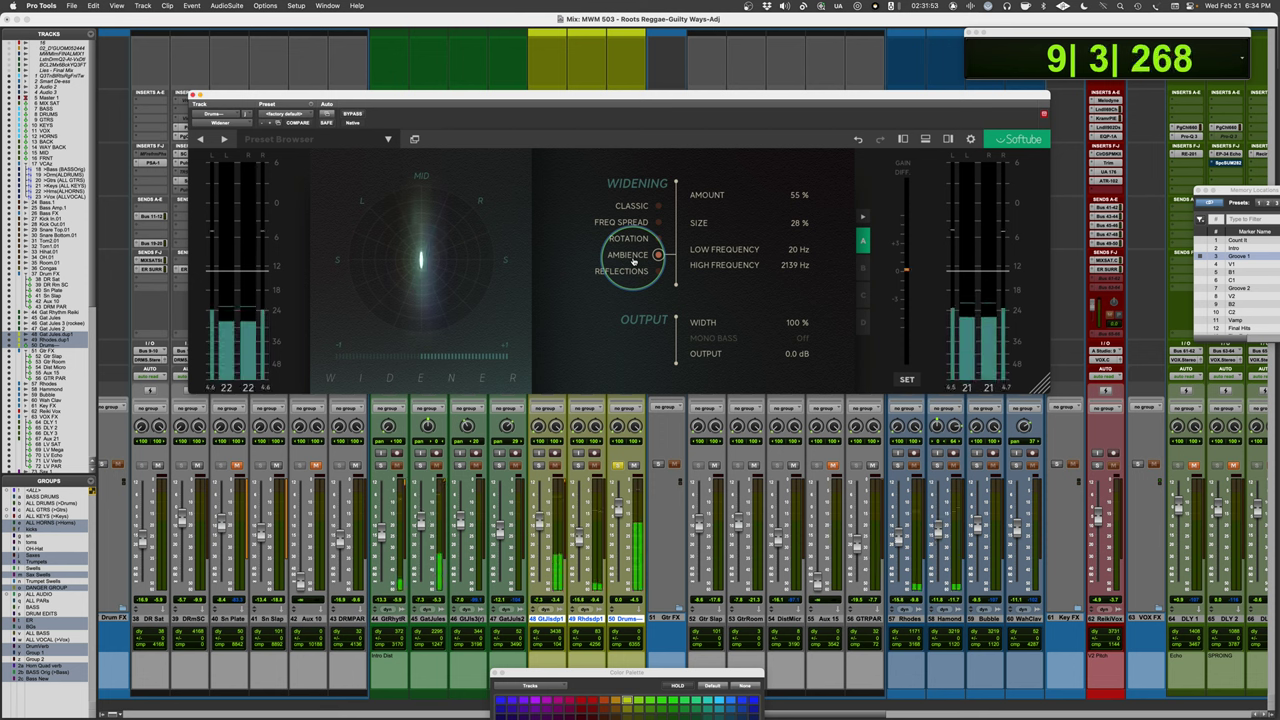
{"action": "left_click_drag", "start_coordinate": [738, 205], "coordinate": [726, 230]}
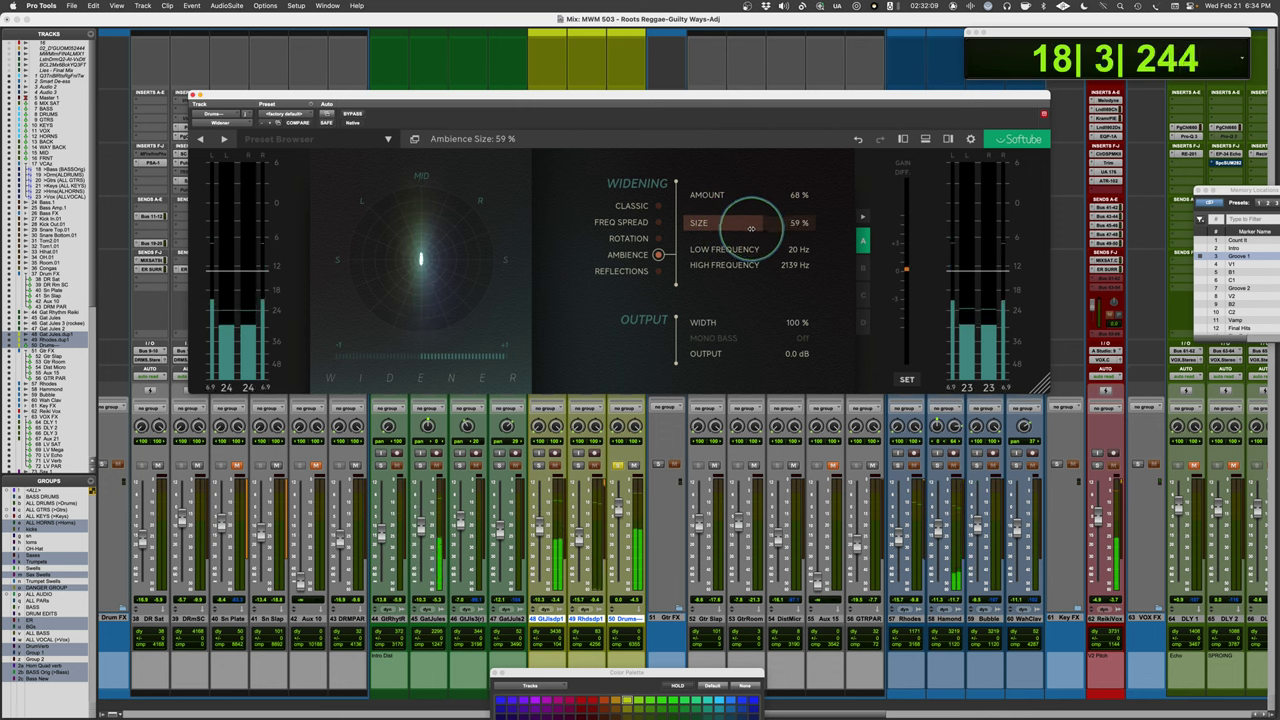
{"action": "left_click_drag", "start_coordinate": [726, 230], "coordinate": [722, 230]}
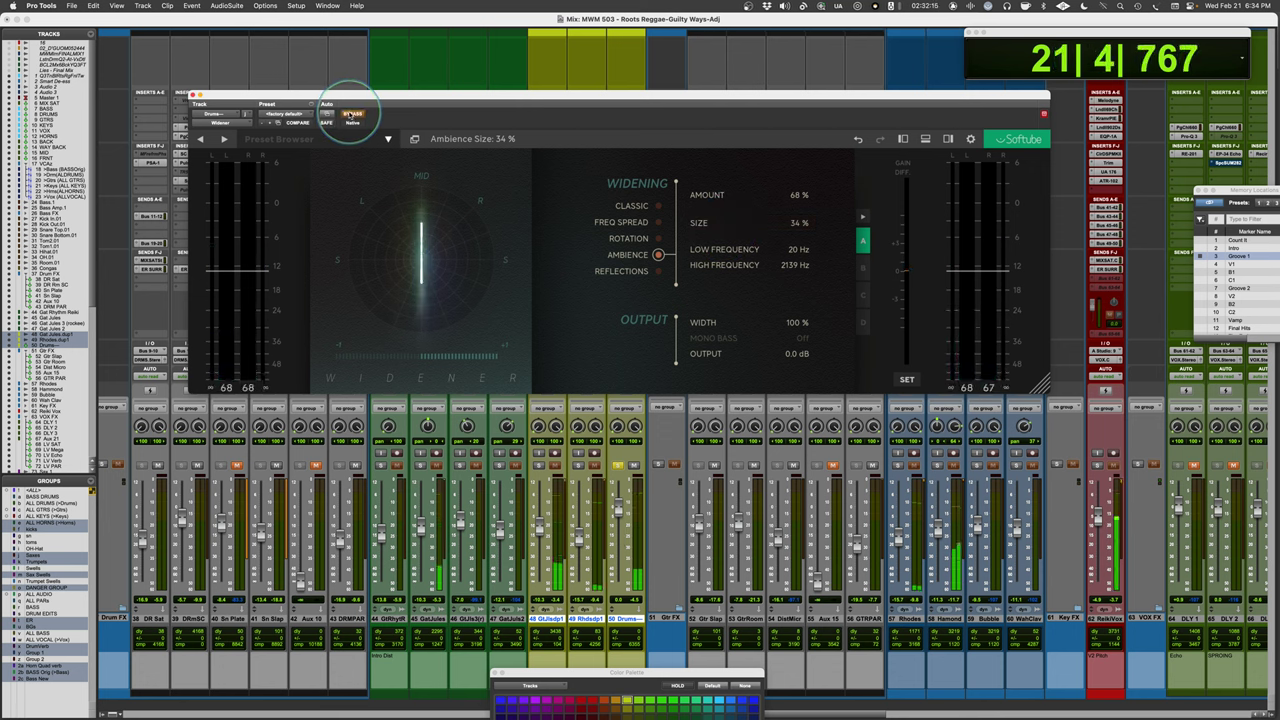
{"action": "left_click", "coordinate": [352, 114]}
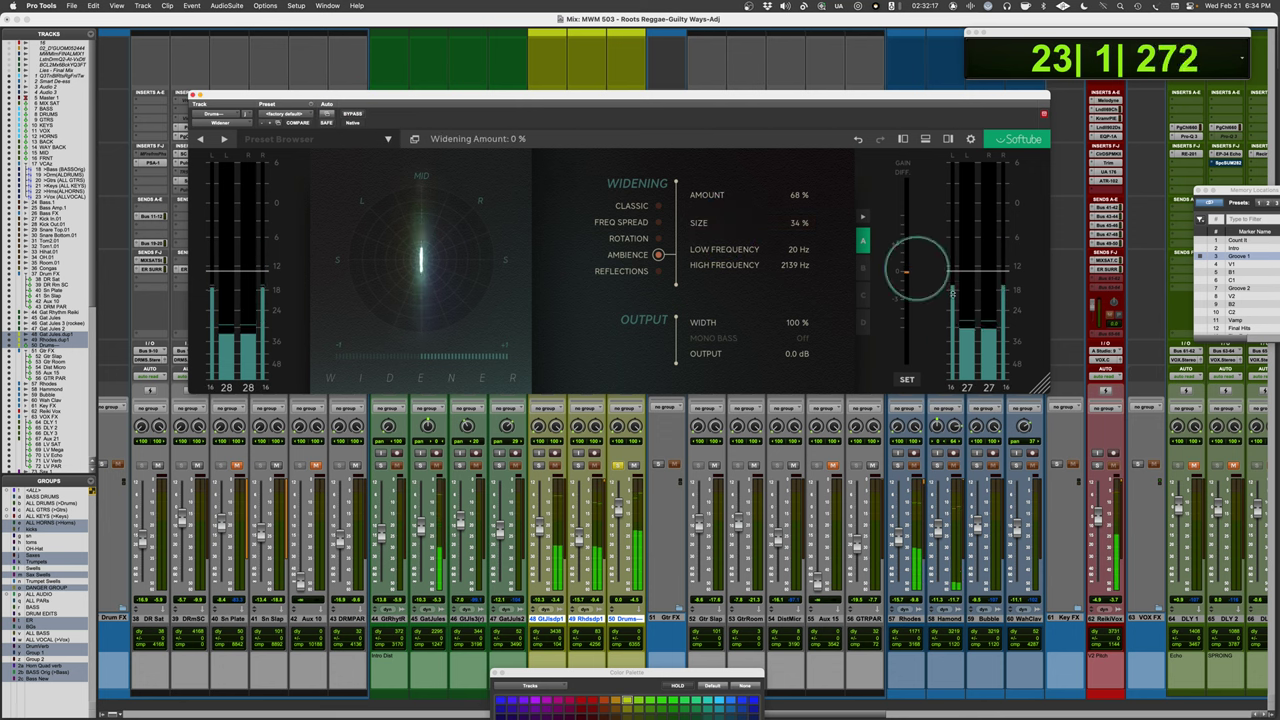
- Sweep High Frequency up, compare against bypass, then settle it at 2916 Hz and stop
{"action": "left_click_drag", "start_coordinate": [780, 251], "coordinate": [998, 263]}
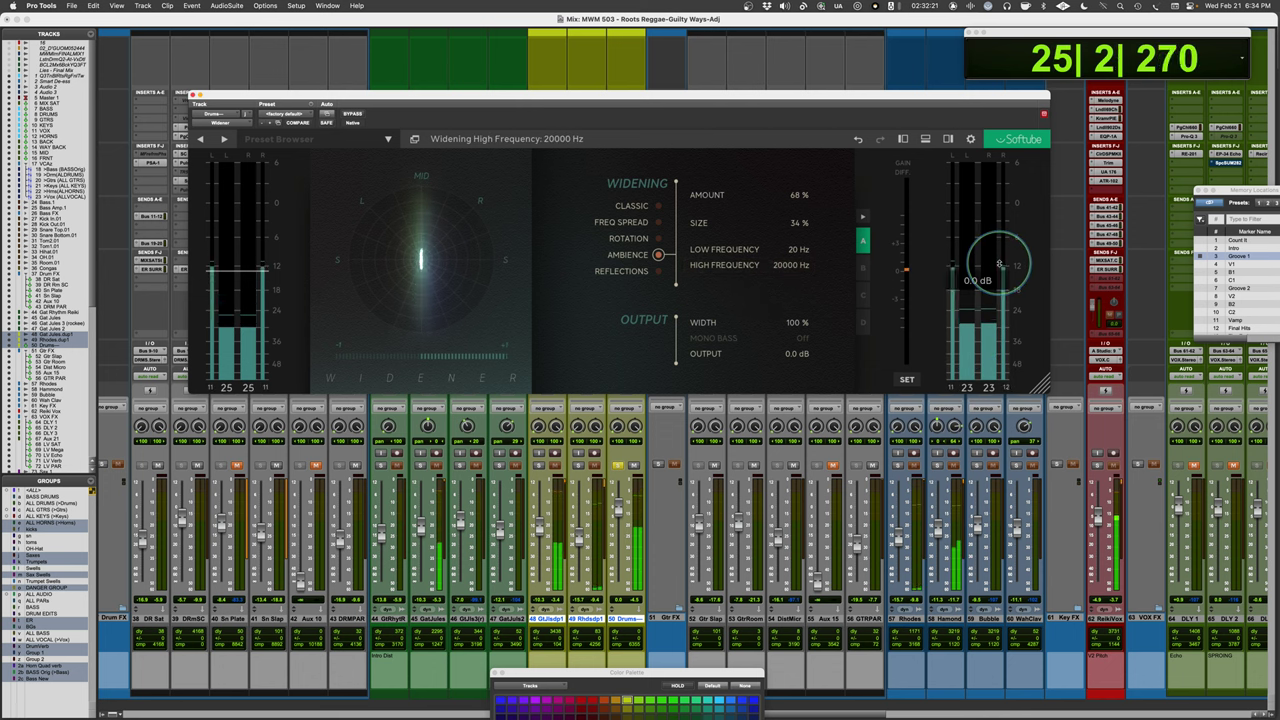
{"action": "left_click", "coordinate": [353, 114]}
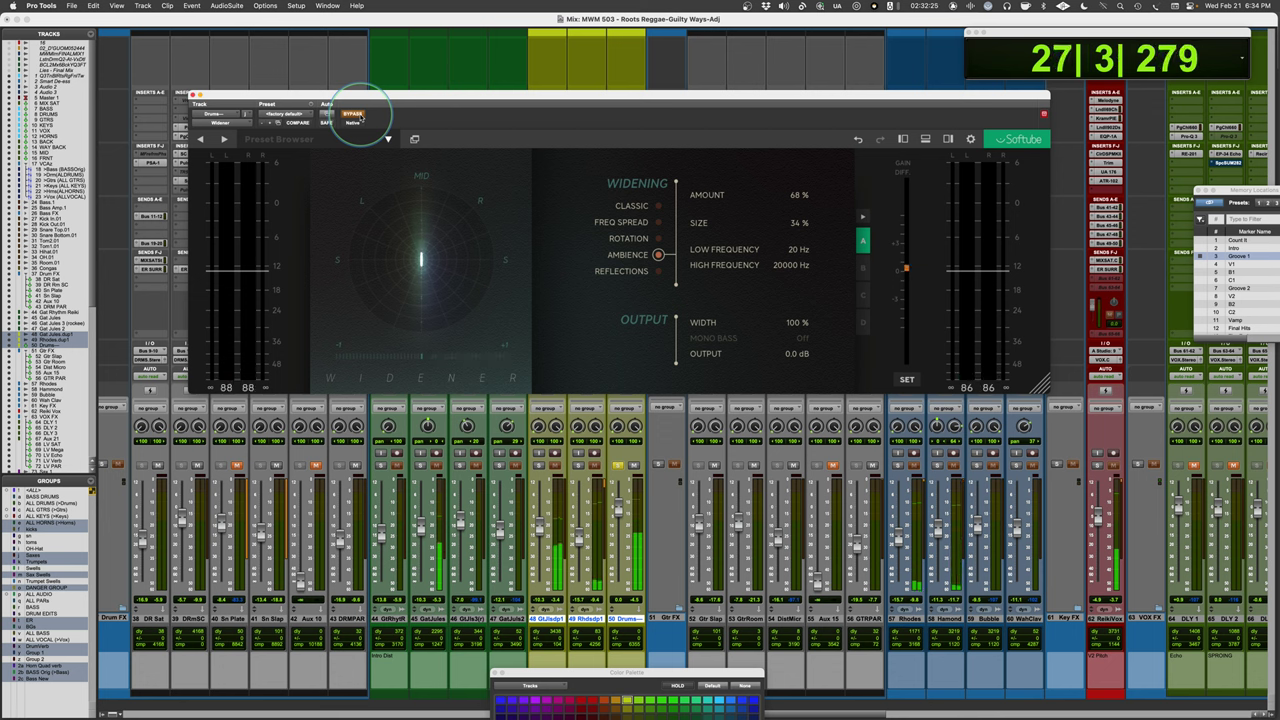
{"action": "left_click", "coordinate": [353, 114]}
{"action": "left_click_drag", "start_coordinate": [795, 265], "coordinate": [730, 281]}
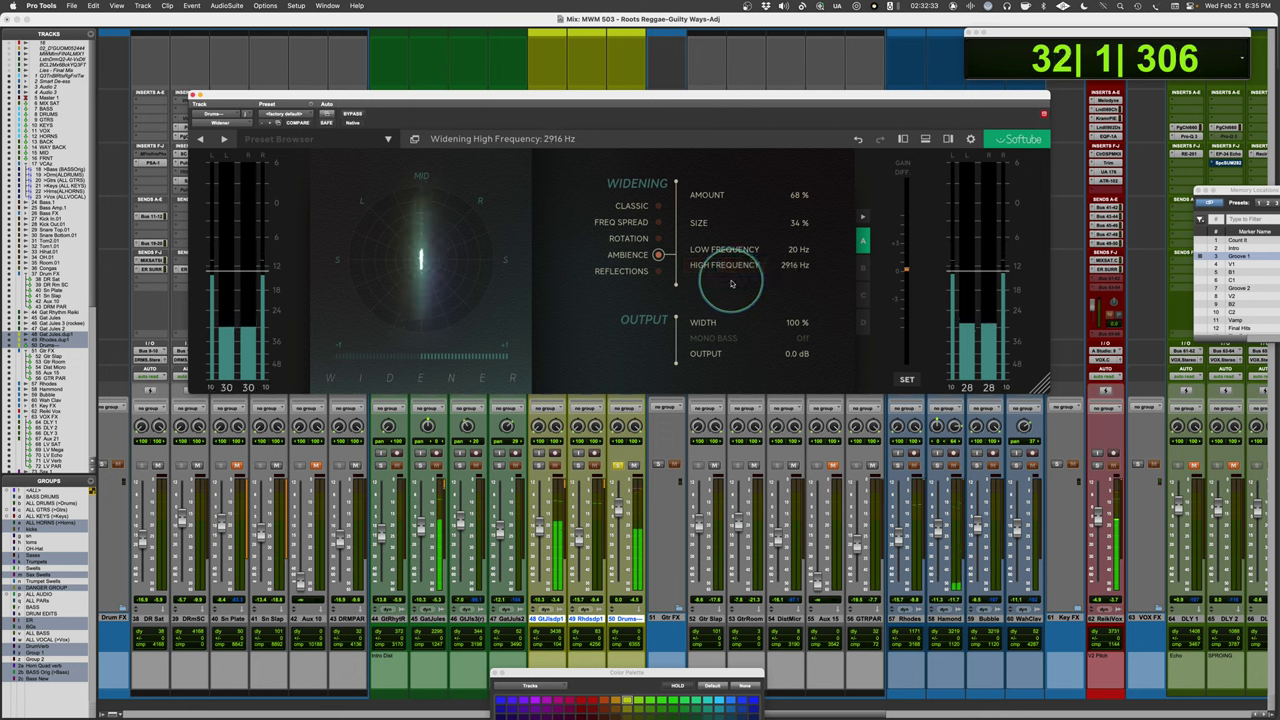
{"action": "key", "text": "space"}
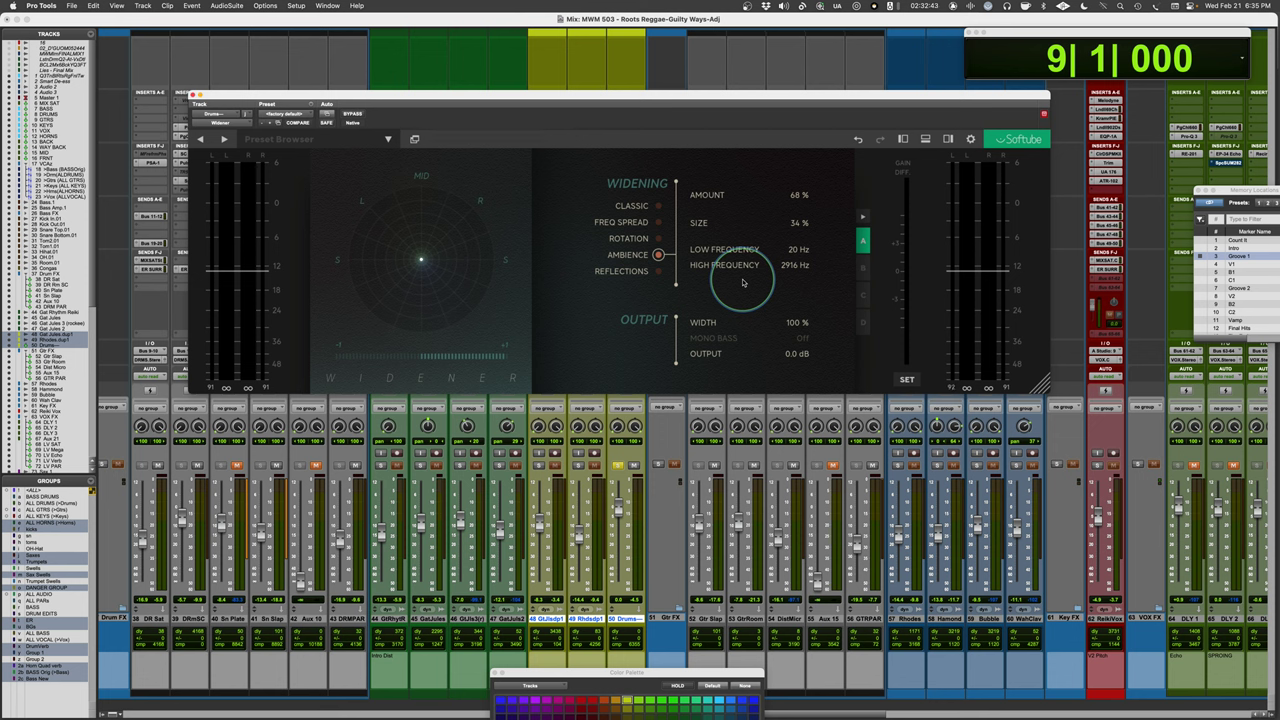
- Switch the drums Widener to Reflections mode, raise its High Frequency, and start playback
{"action": "left_click", "coordinate": [659, 272]}
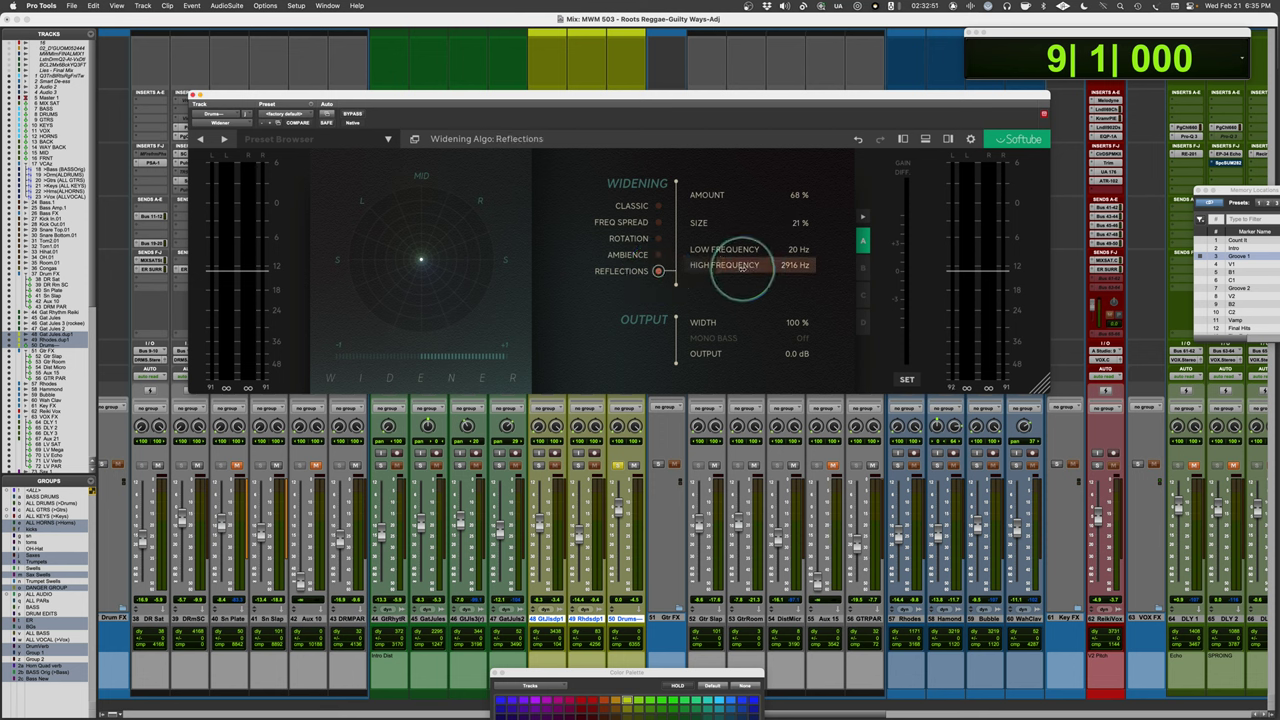
{"action": "left_click_drag", "start_coordinate": [755, 266], "coordinate": [857, 270]}
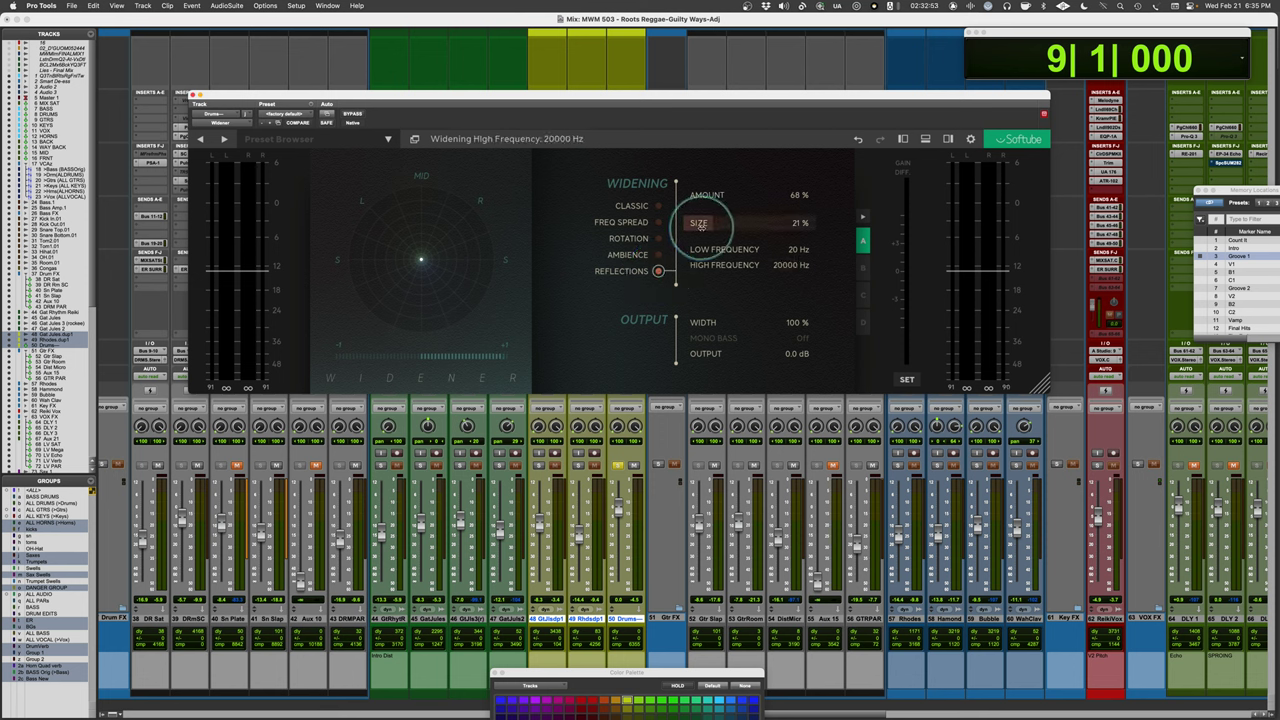
{"action": "key", "text": "space"}
- Enlarge Reflections Size to 58% and set Amount to 57%, comparing against bypass
{"action": "left_click_drag", "start_coordinate": [700, 226], "coordinate": [780, 194]}
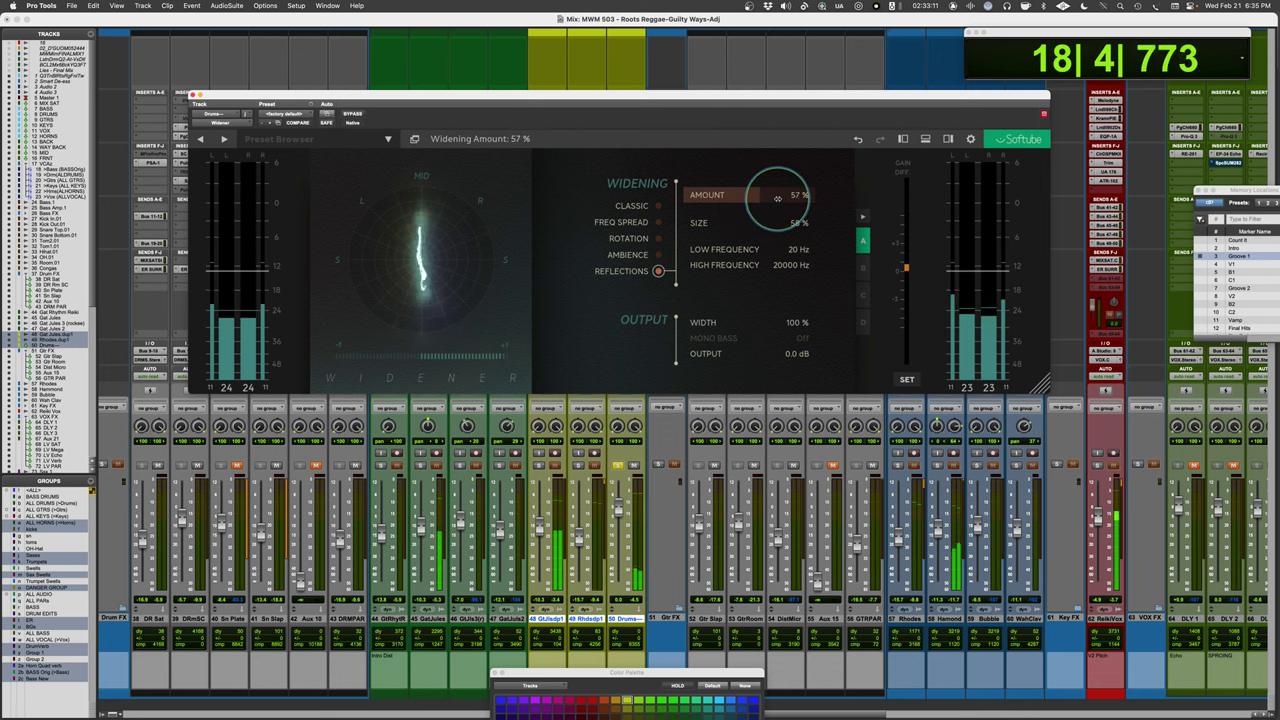
{"action": "left_click_drag", "start_coordinate": [798, 265], "coordinate": [737, 276]}
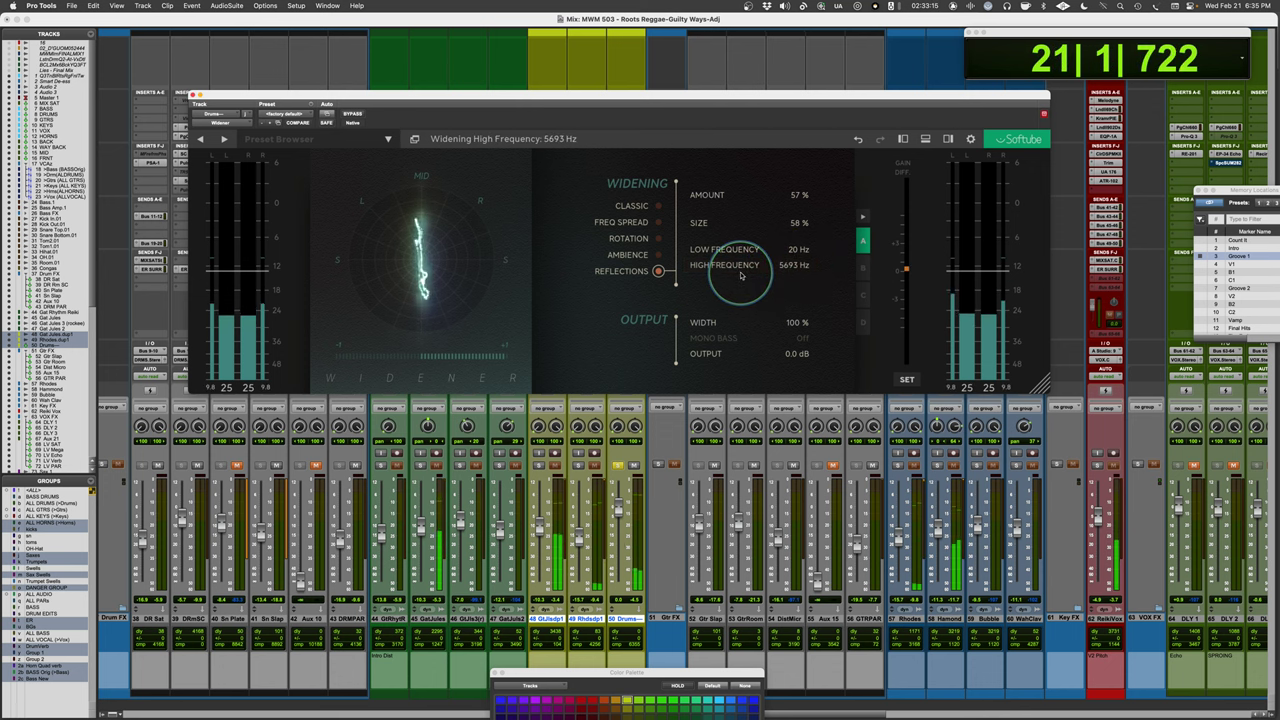
{"action": "left_click", "coordinate": [353, 114]}
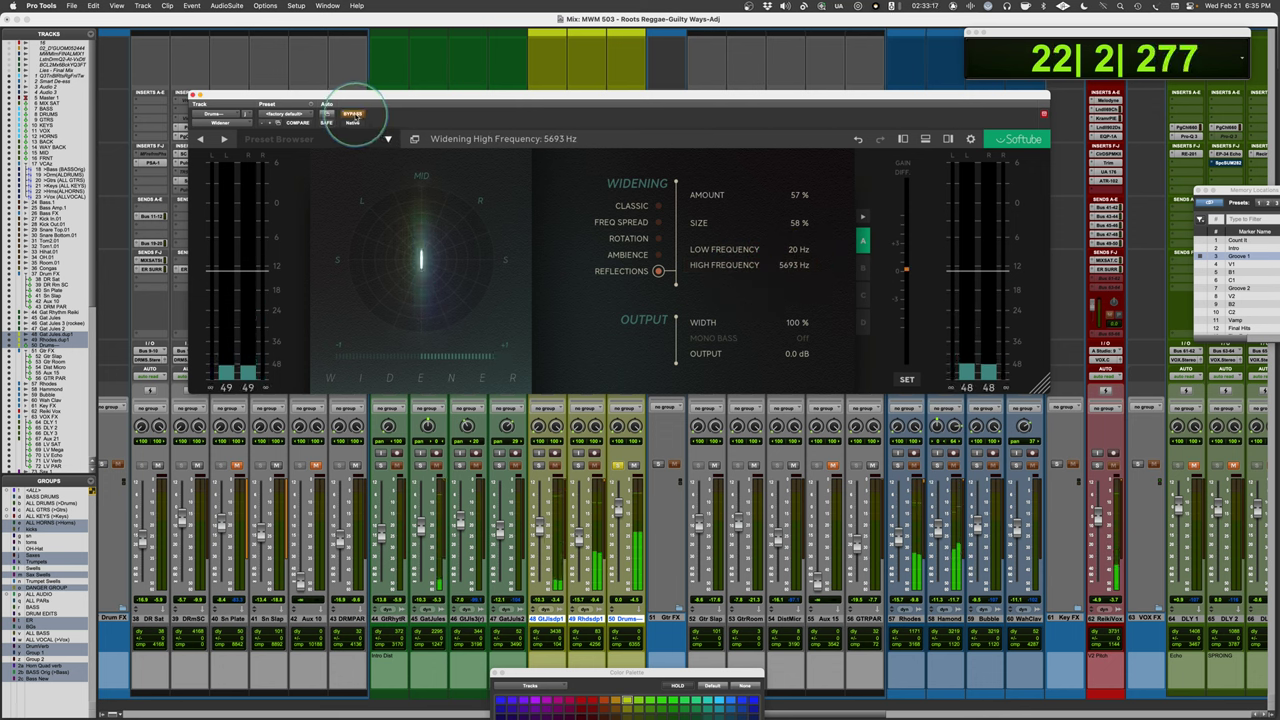
{"action": "left_click", "coordinate": [353, 114]}
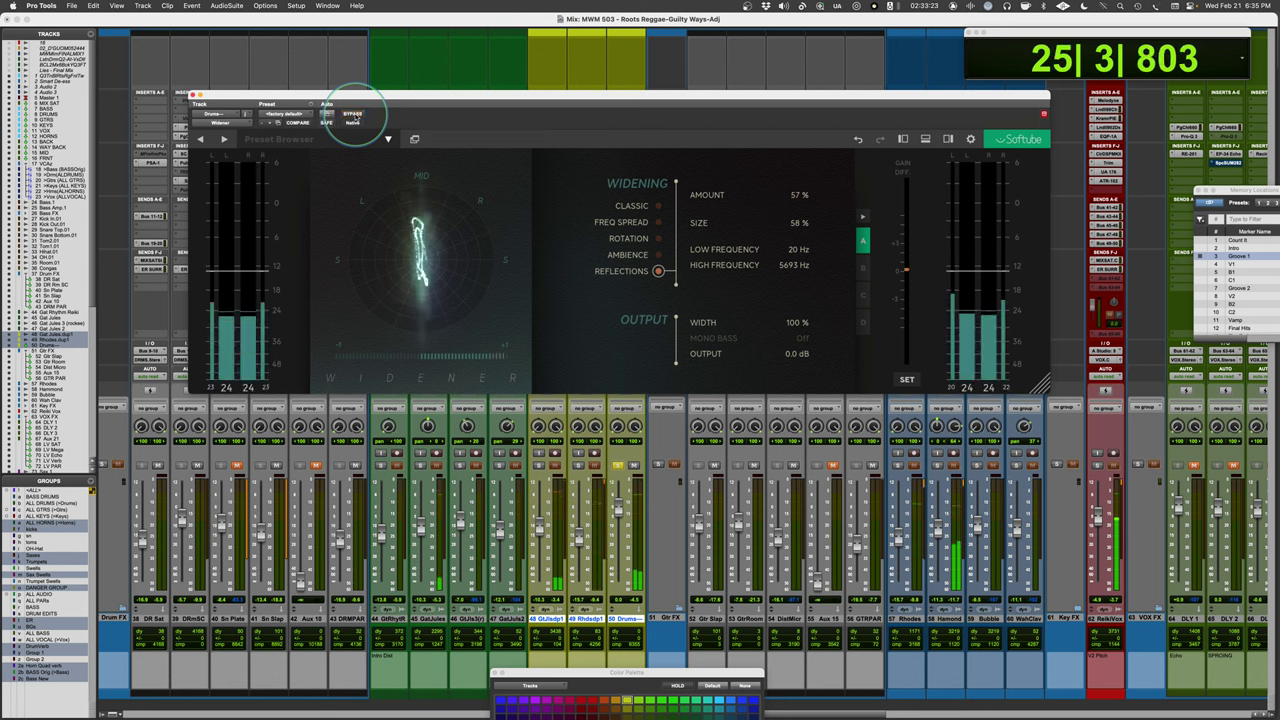
{"action": "key", "text": "space"}
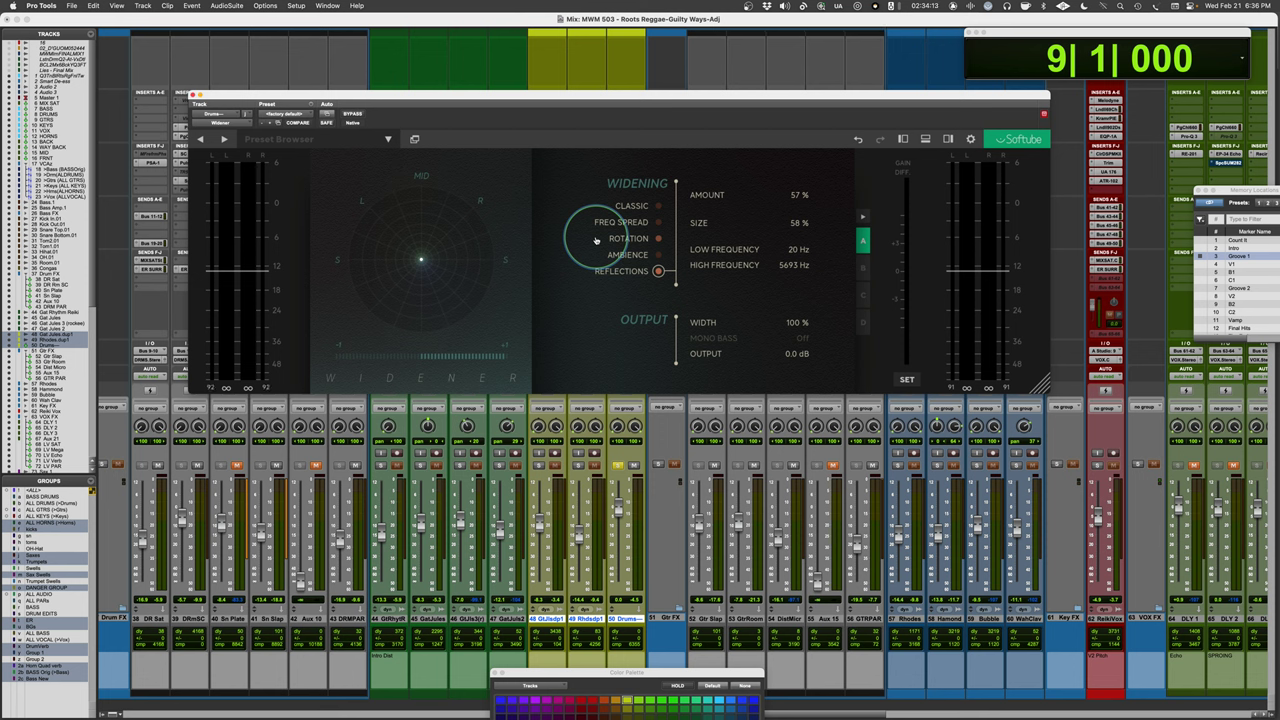
- Close the drums Widener window and restart playback
{"action": "left_click", "coordinate": [625, 205]}
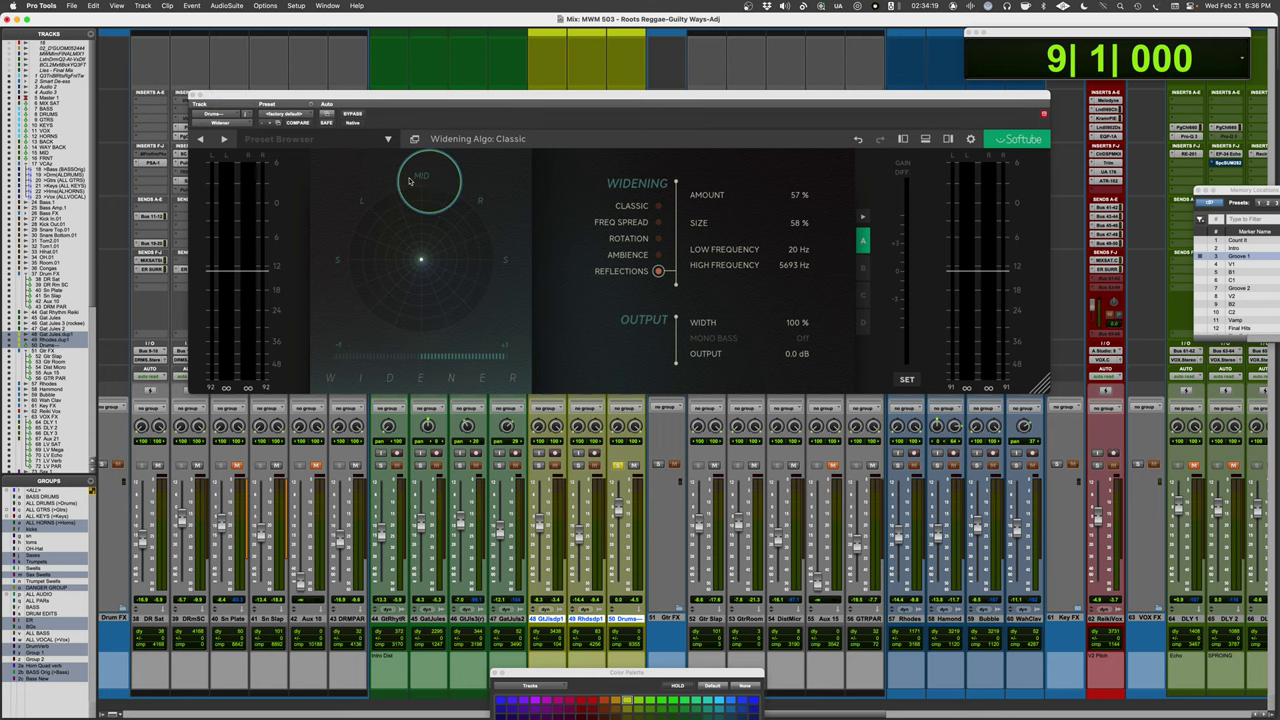
{"action": "left_click", "coordinate": [194, 94]}
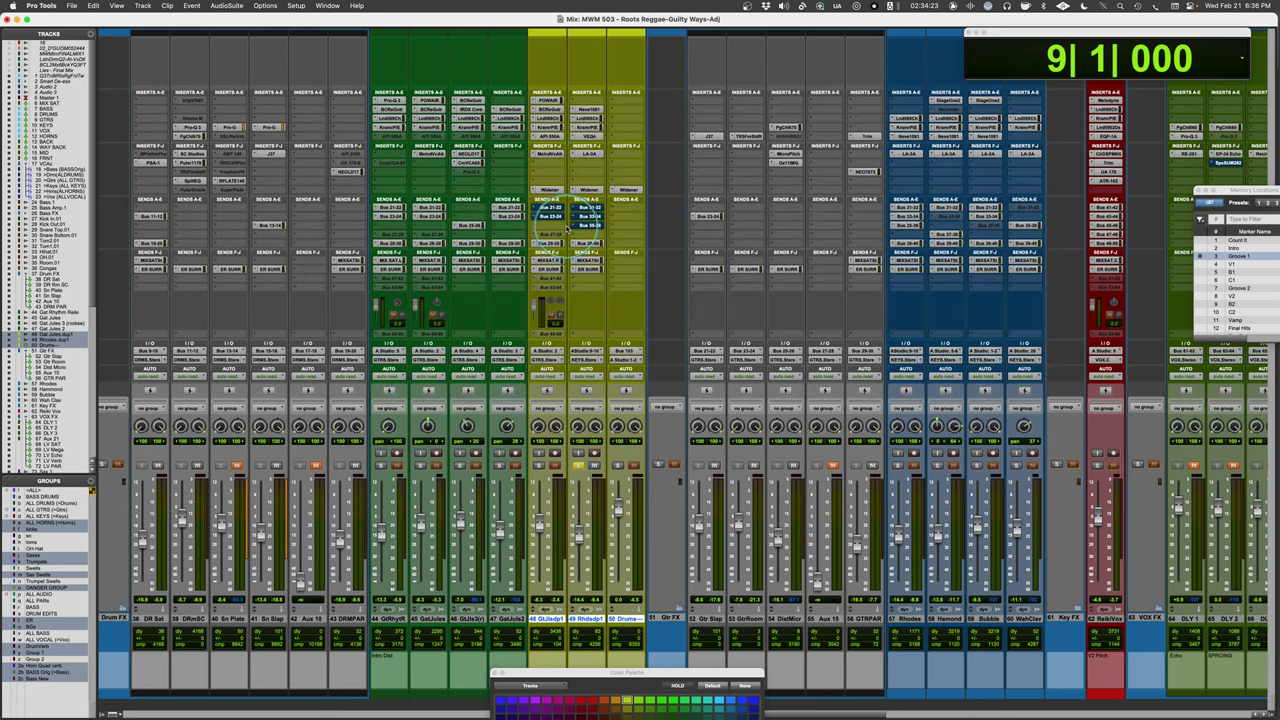
{"action": "key", "text": "space"}
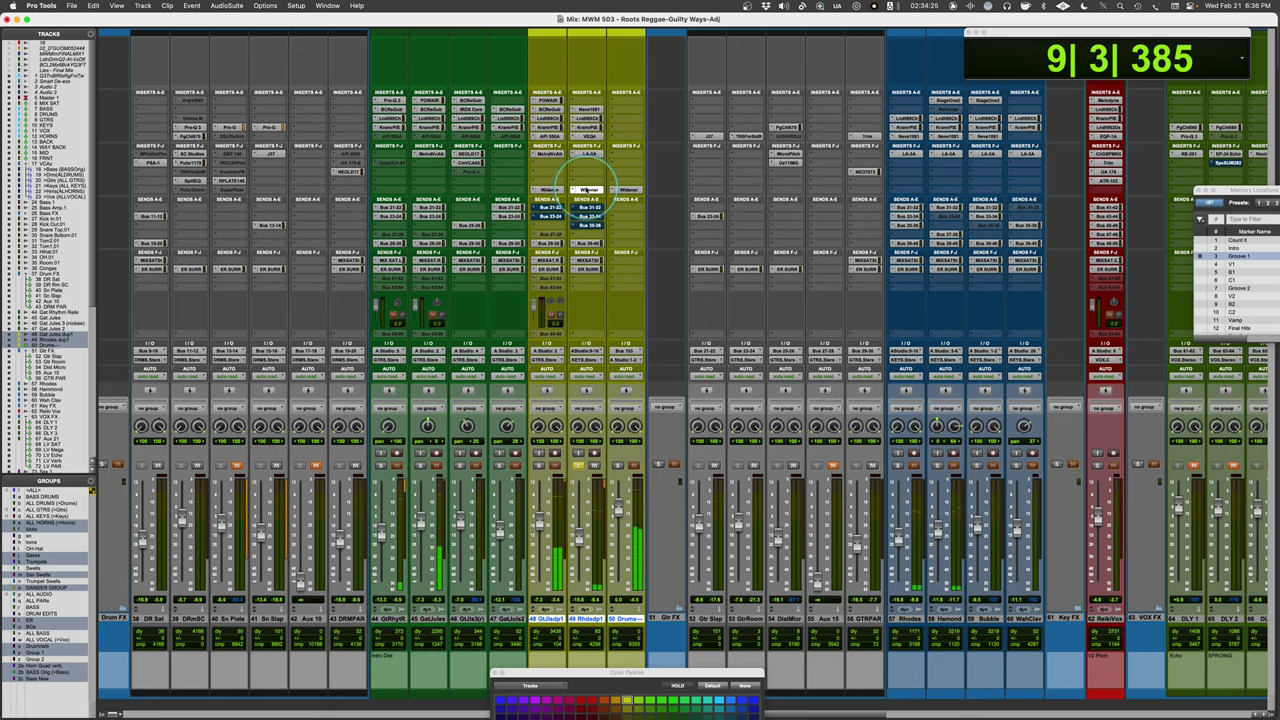
- Open the Rhodes track's Rotation Widener, compare it against bypass, and reposition its window
{"action": "left_click", "coordinate": [587, 190]}
{"action": "left_click", "coordinate": [352, 114]}
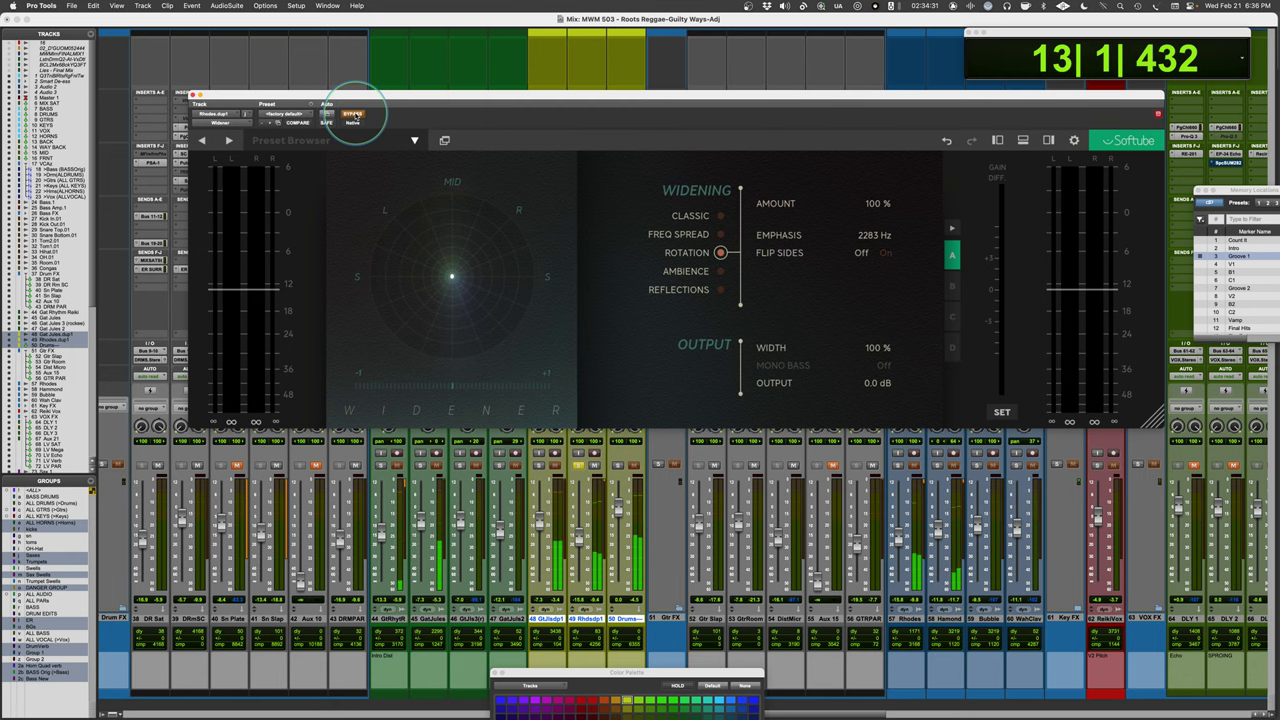
{"action": "left_click", "coordinate": [352, 114]}
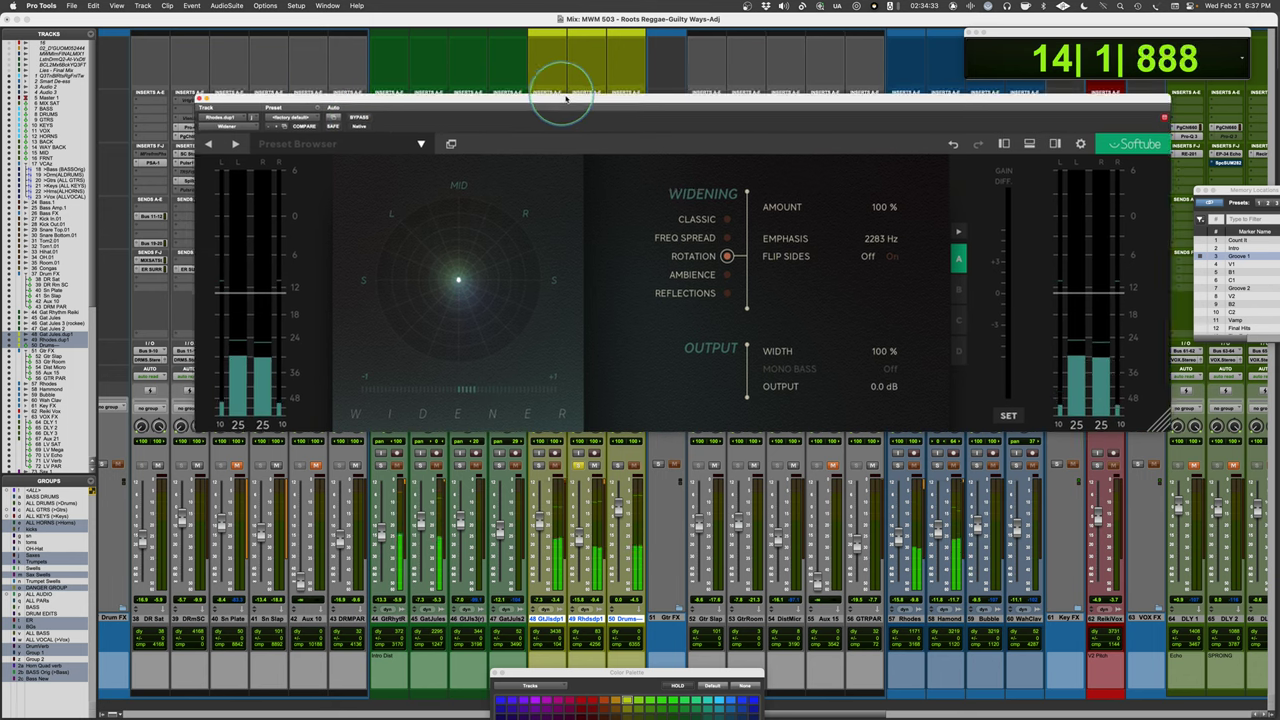
{"action": "left_click_drag", "start_coordinate": [557, 94], "coordinate": [503, 117]}
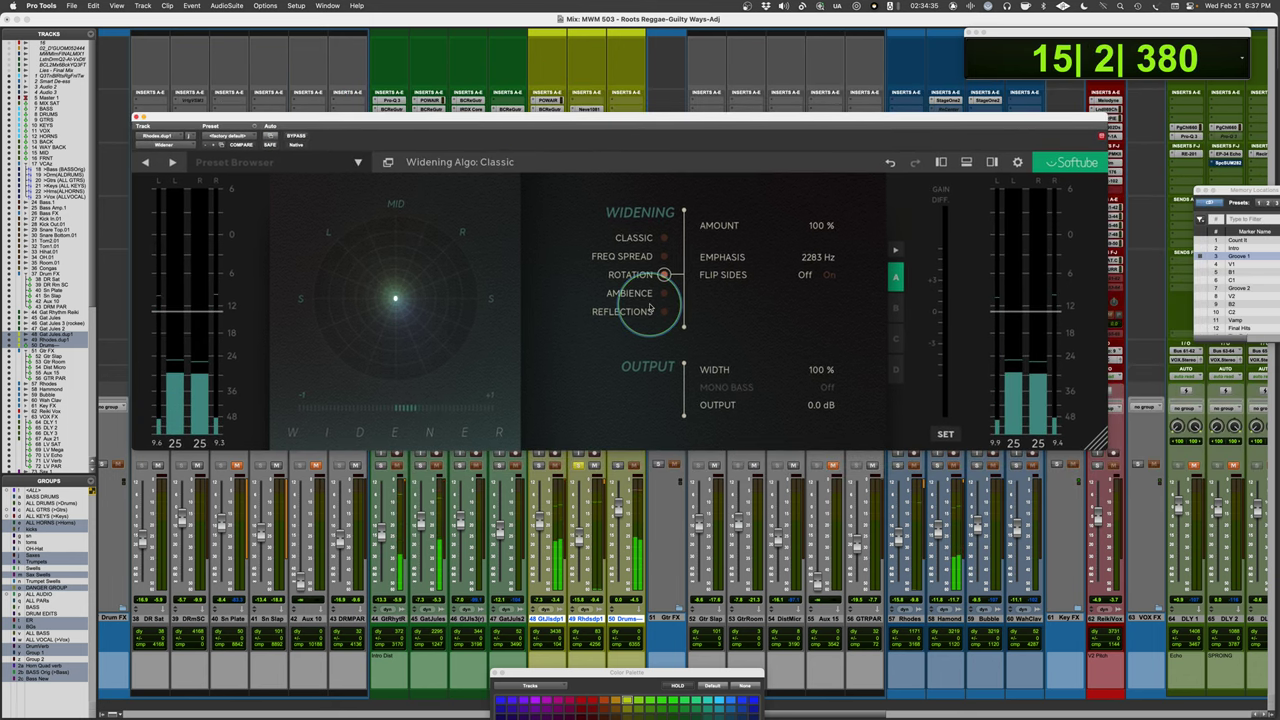
{"action": "key", "text": "space"}
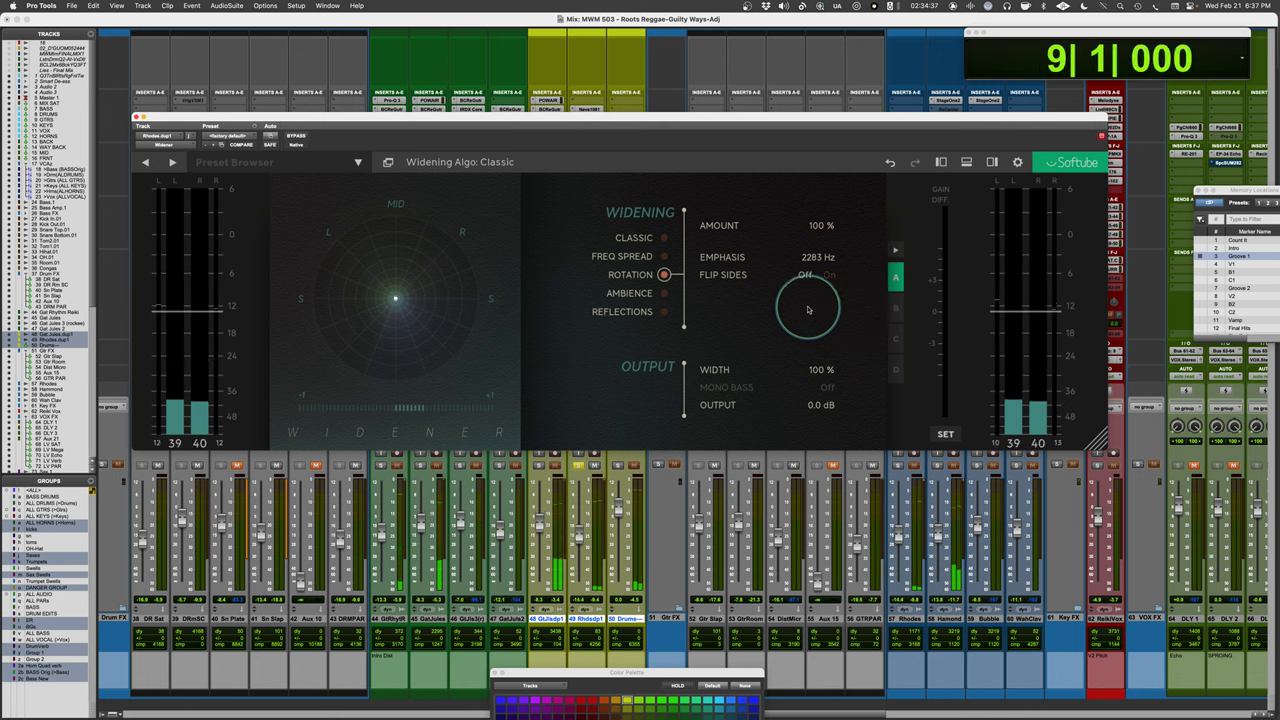